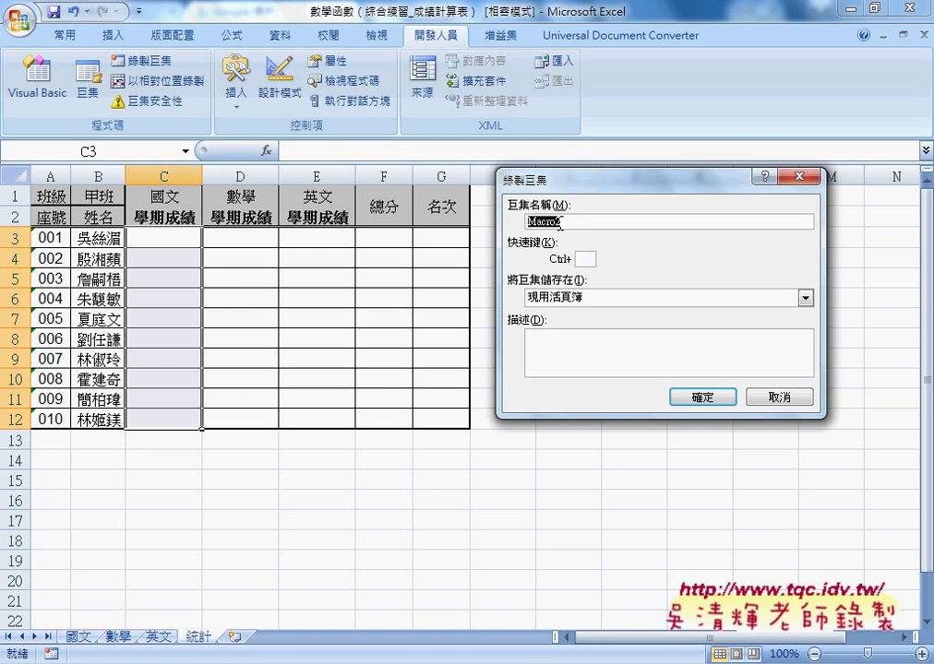
Begin recording Macro2, stored in the current workbook (現用活頁簿).
{"action": "left_click", "coordinate": [702, 397]}
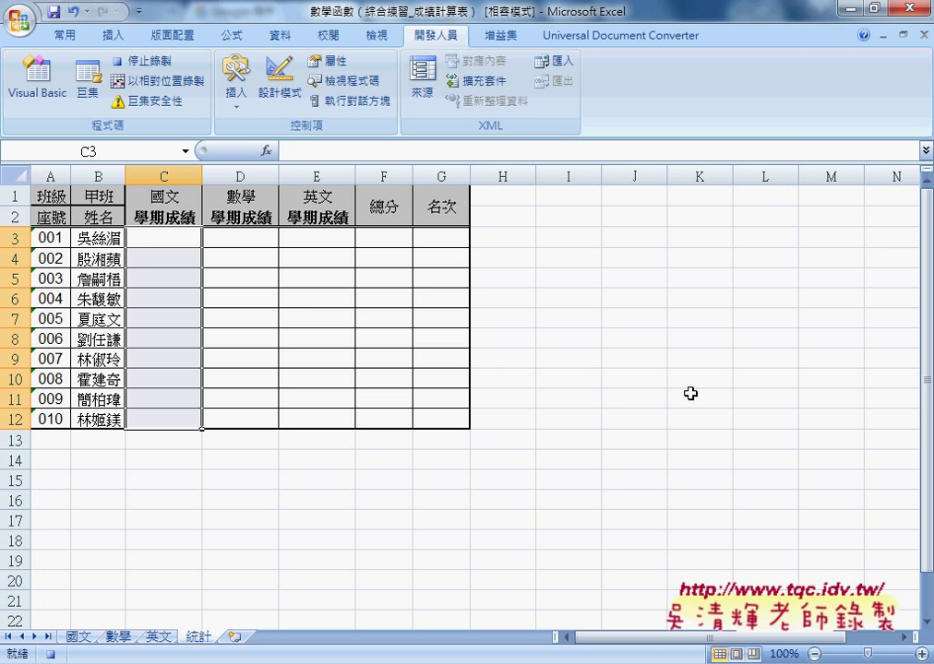
Group the 國文 through 英文 sheets and re-enter the I7, L7 and P7 formulas.
{"action": "left_click", "coordinate": [74, 637]}
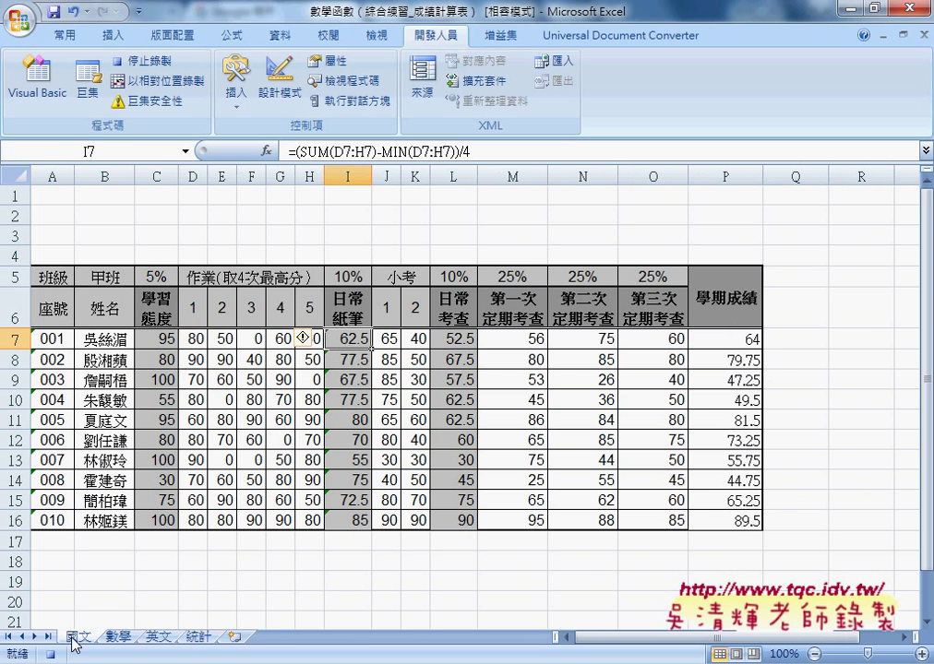
{"action": "left_click", "coordinate": [167, 636], "text": "shift"}
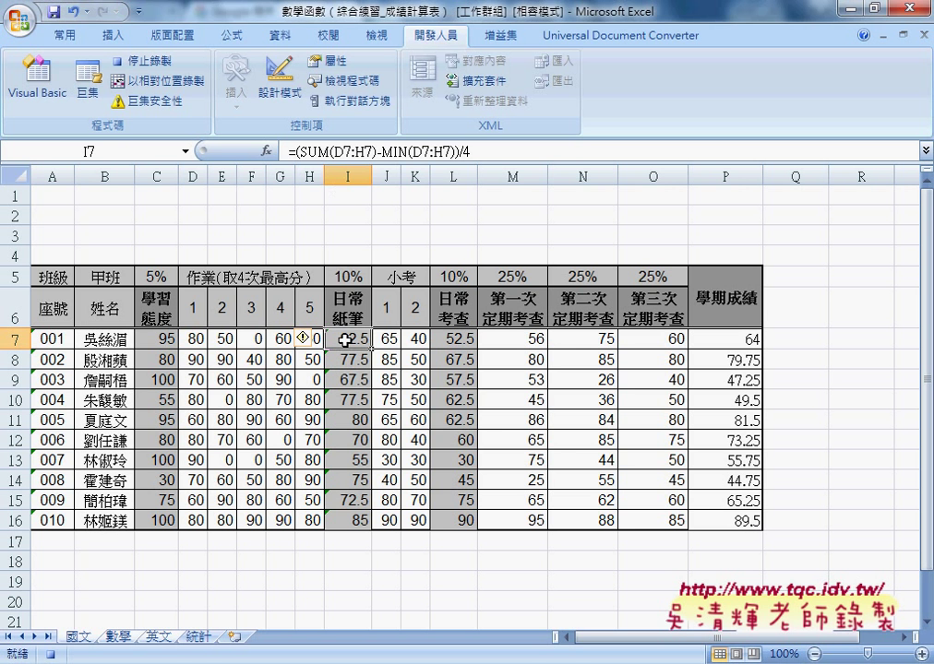
{"action": "left_click", "coordinate": [322, 148]}
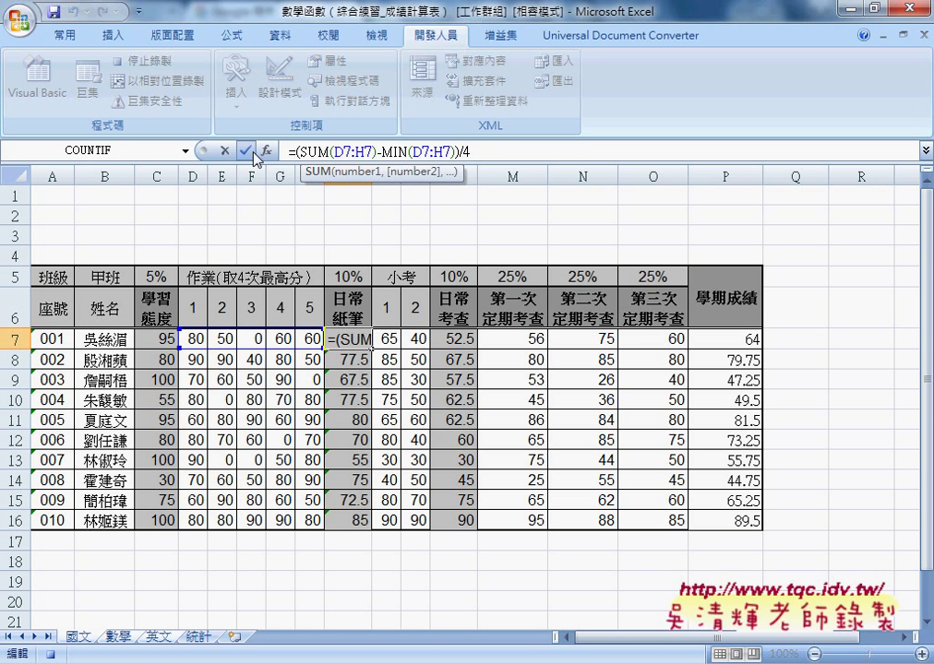
{"action": "left_click", "coordinate": [246, 149]}
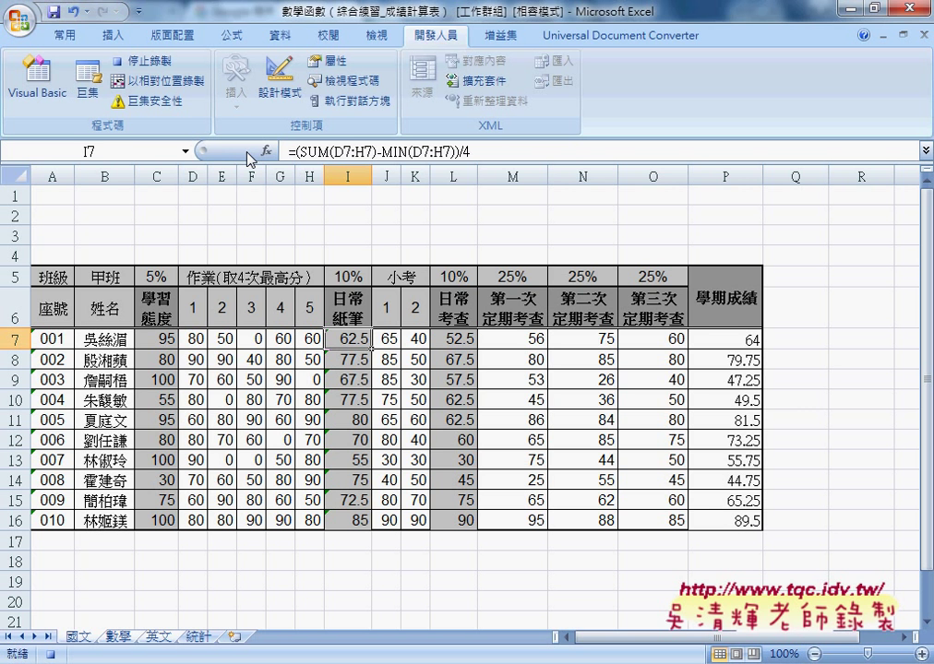
{"action": "left_click", "coordinate": [457, 340]}
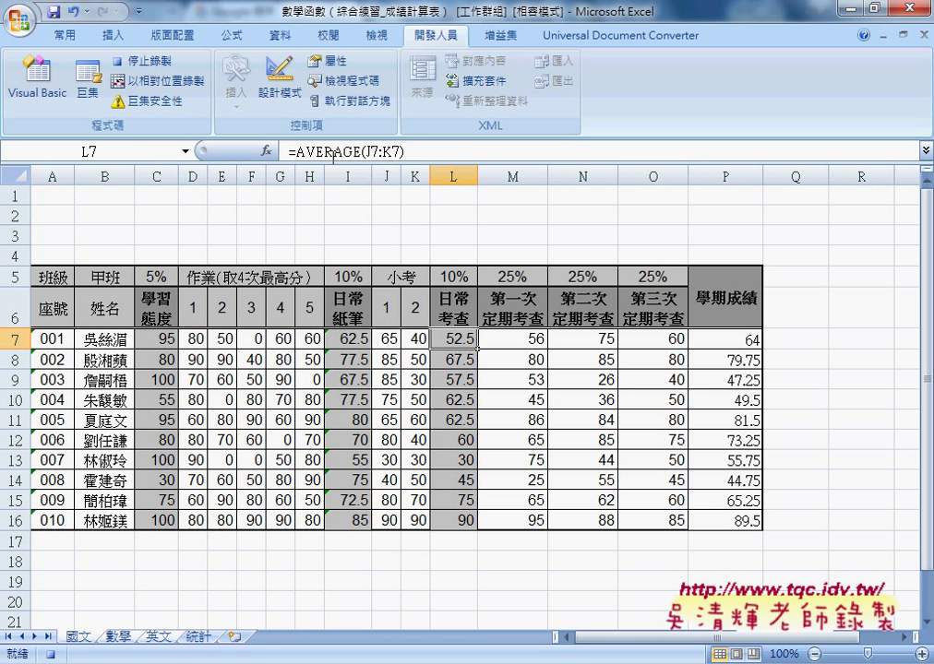
{"action": "left_click", "coordinate": [333, 152]}
{"action": "left_click", "coordinate": [247, 149]}
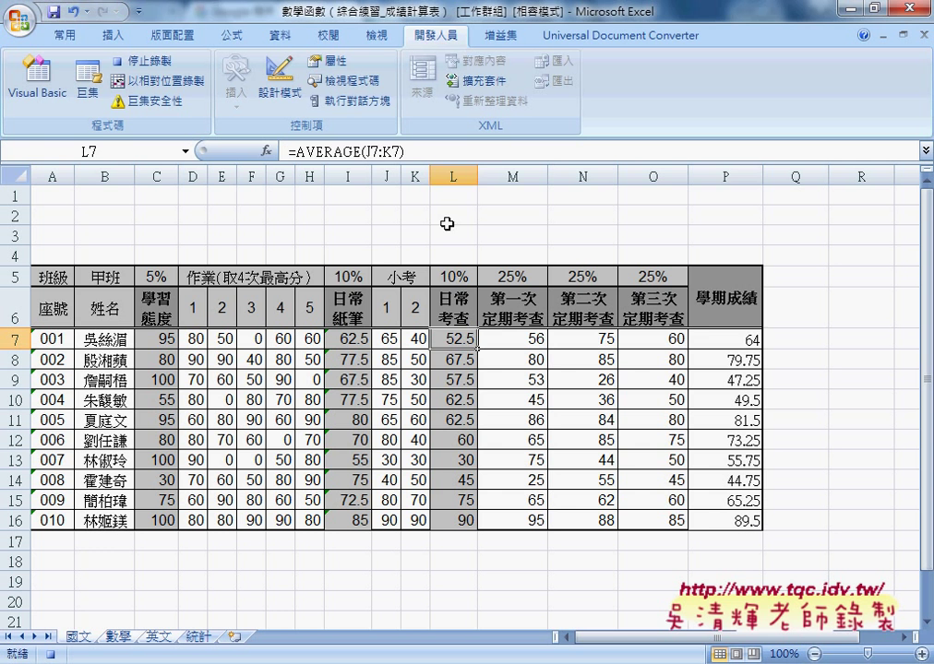
{"action": "left_click", "coordinate": [721, 341]}
{"action": "left_click", "coordinate": [311, 148]}
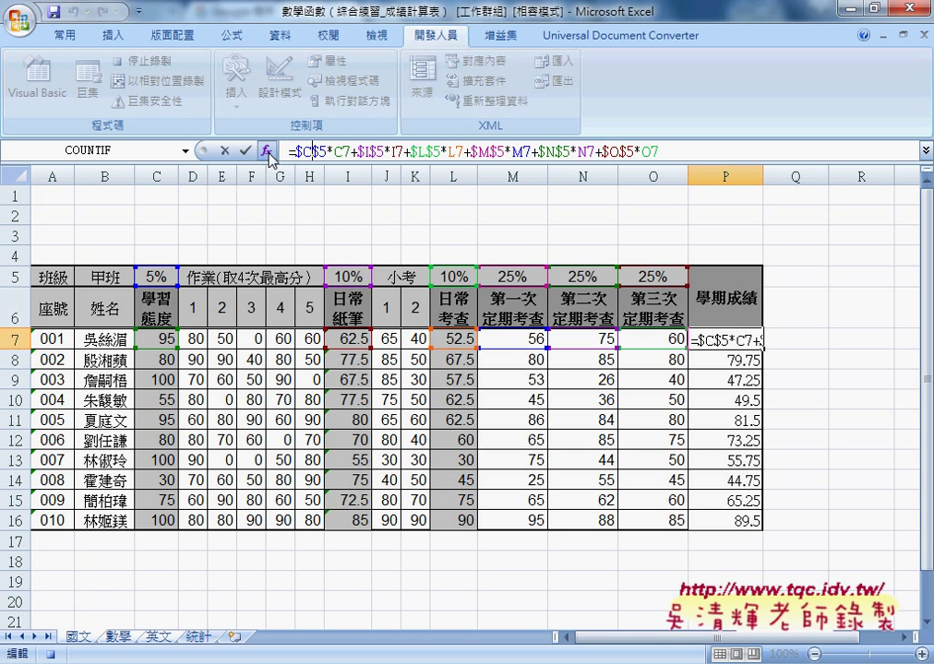
{"action": "left_click", "coordinate": [246, 151]}
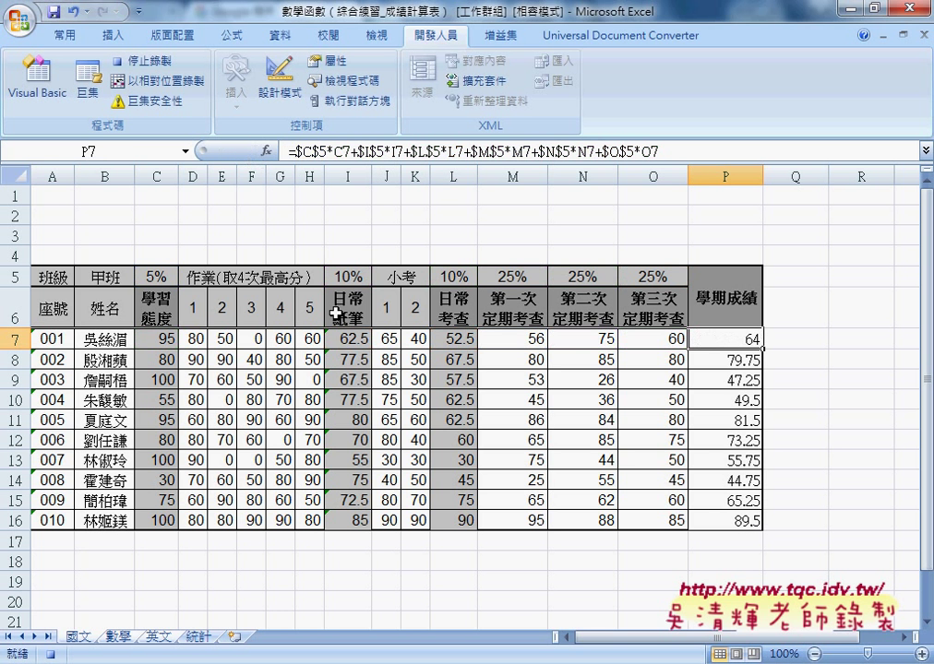
Fill the I7, L7 and P7 formulas down to row 16.
{"action": "left_click", "coordinate": [360, 343]}
{"action": "left_click_drag", "start_coordinate": [372, 347], "coordinate": [364, 519]}
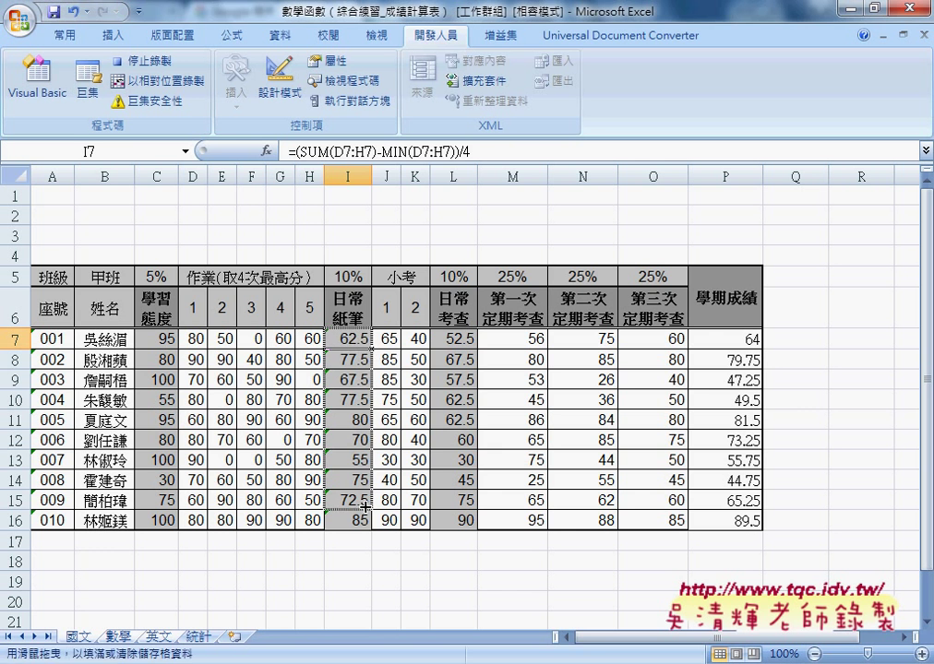
{"action": "left_click", "coordinate": [459, 342]}
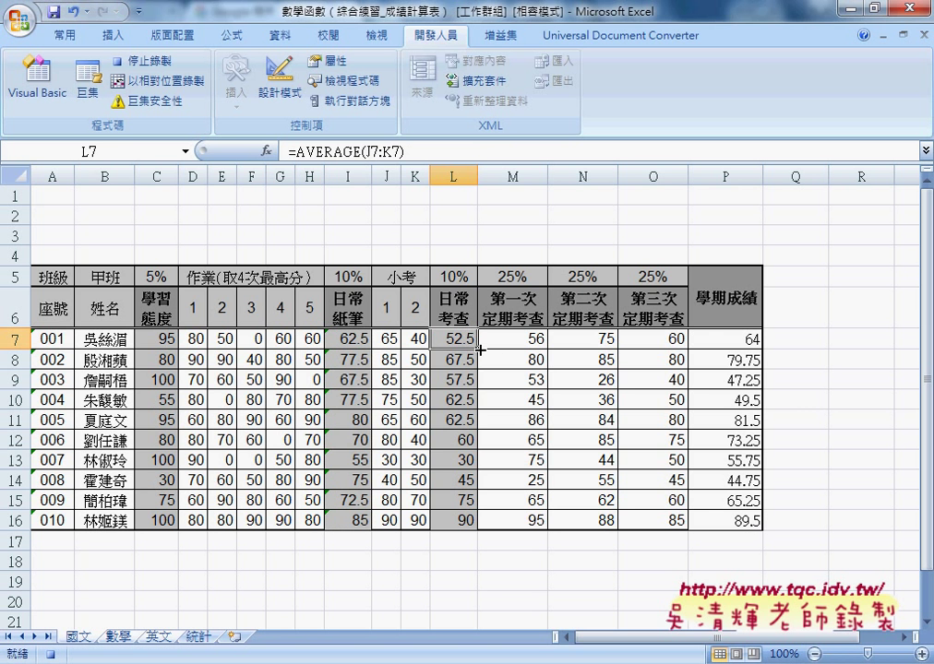
{"action": "left_click_drag", "start_coordinate": [477, 349], "coordinate": [477, 529]}
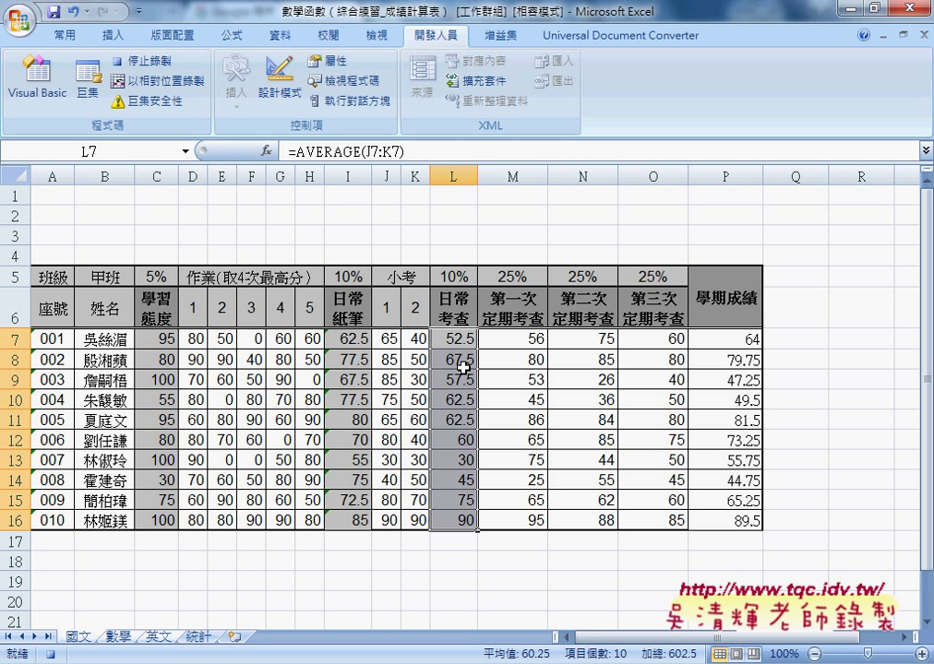
{"action": "left_click", "coordinate": [725, 338]}
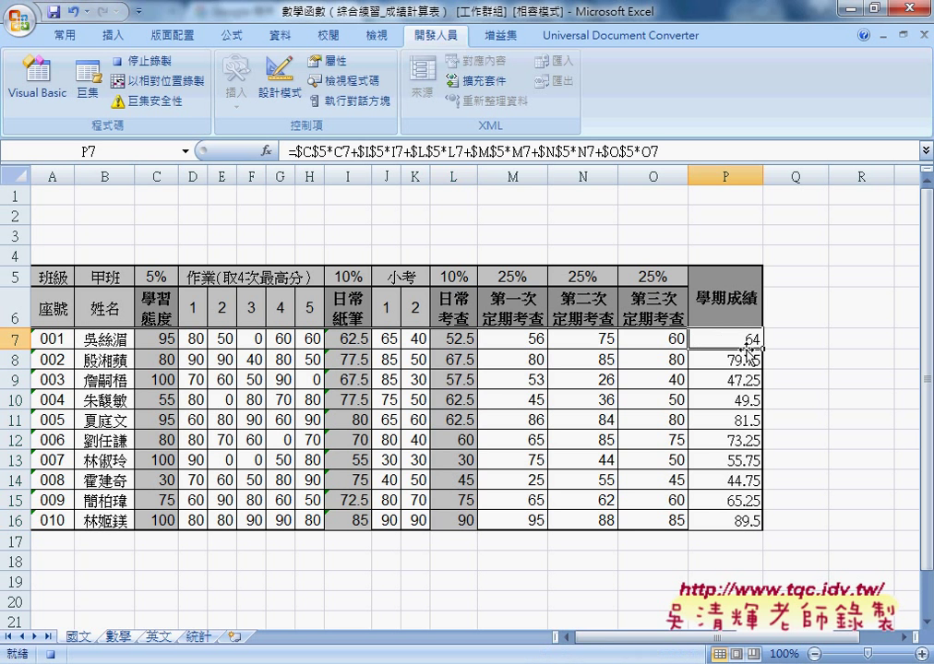
{"action": "mouse_move", "coordinate": [762, 347]}
{"action": "left_mouse_down"}
{"action": "mouse_move", "coordinate": [767, 459]}
{"action": "mouse_move", "coordinate": [753, 534]}
{"action": "left_mouse_up"}
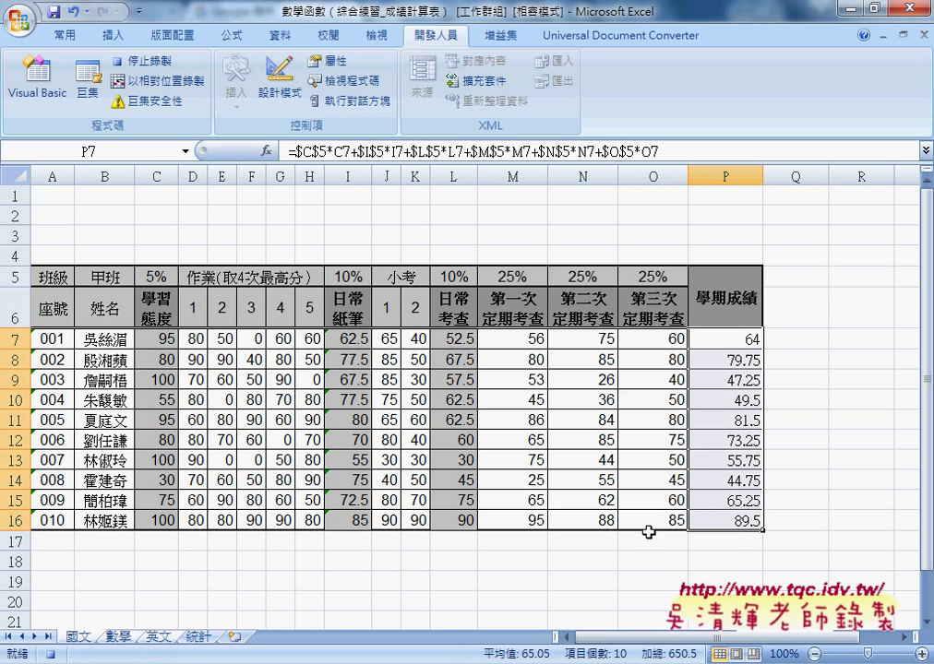
Copy 國文 P7:P16 and paste it as links (貼上連結) into 統計 starting at C3.
{"action": "left_click", "coordinate": [199, 637]}
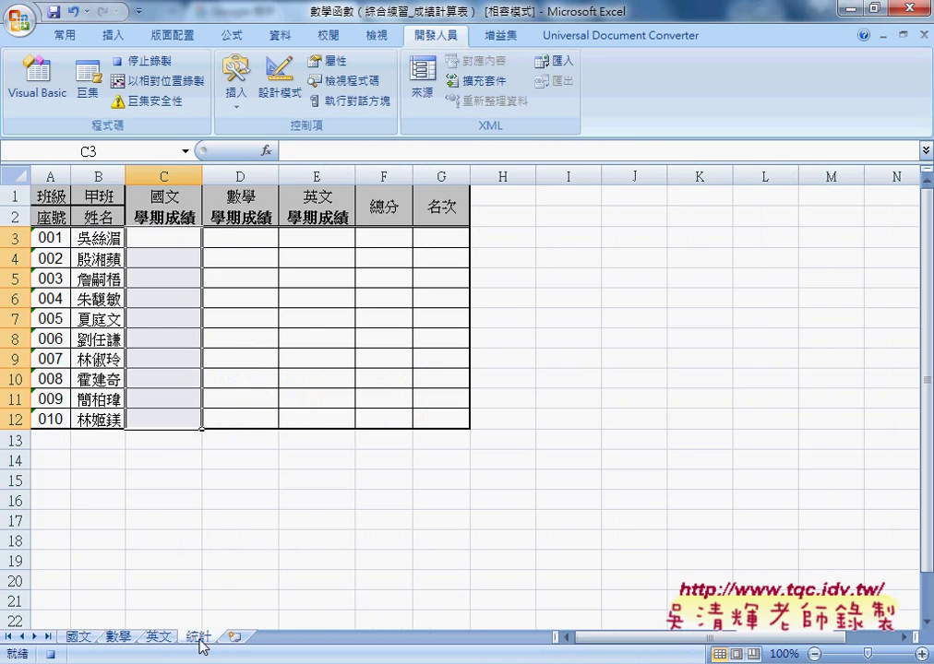
{"action": "left_click", "coordinate": [78, 637]}
{"action": "left_click_drag", "start_coordinate": [745, 343], "coordinate": [736, 524]}
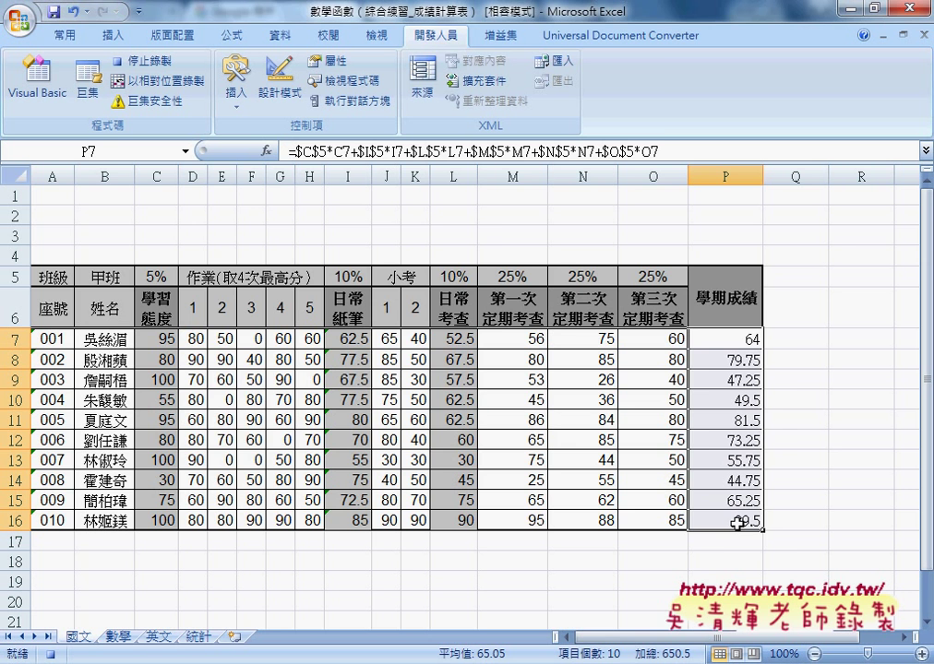
{"action": "key", "text": "ctrl+c"}
{"action": "left_click", "coordinate": [198, 637]}
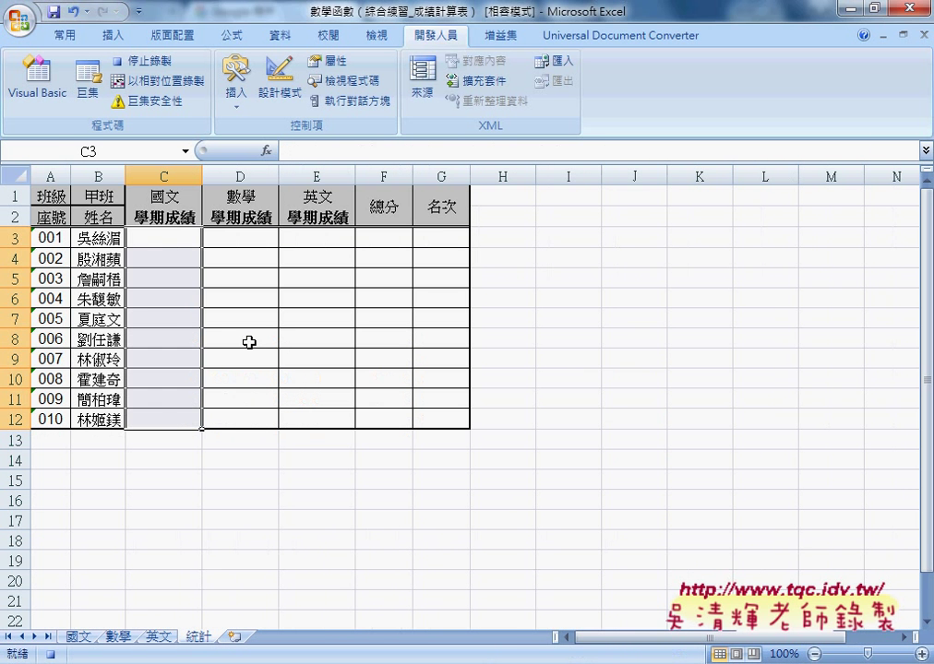
{"action": "left_click", "coordinate": [164, 239]}
{"action": "right_click", "coordinate": [165, 240]}
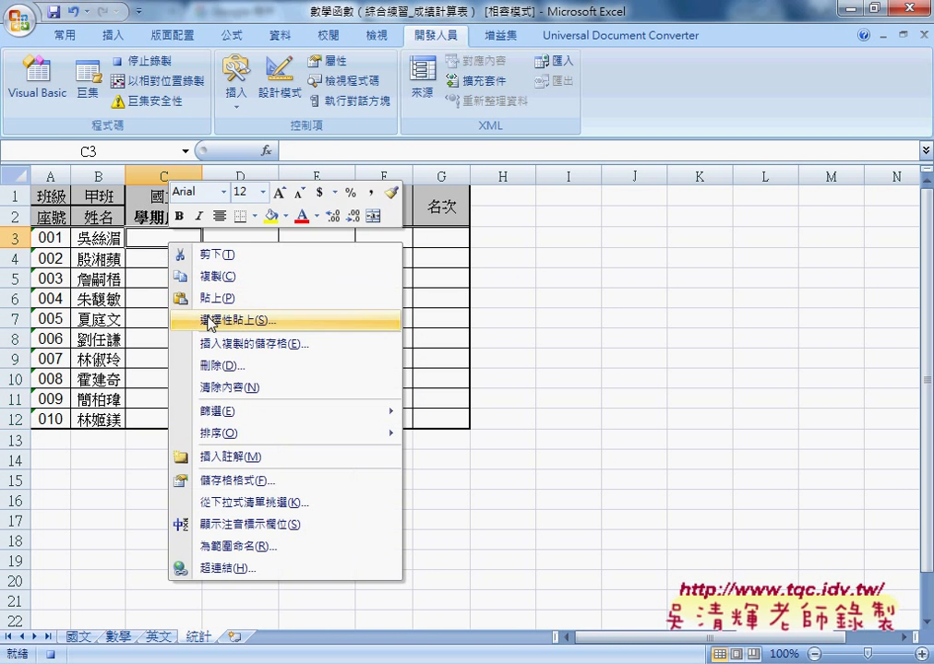
{"action": "left_click", "coordinate": [208, 322]}
{"action": "left_click", "coordinate": [89, 427]}
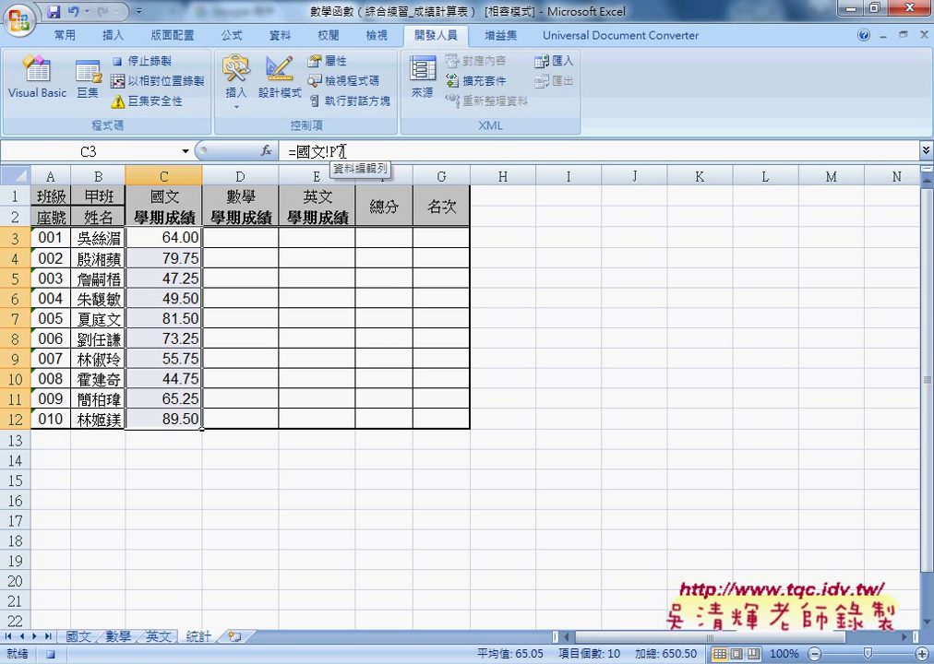
Paste the 數學 sheet's P7:P16 scores as links into 統計 column D from D3.
{"action": "left_click", "coordinate": [120, 637]}
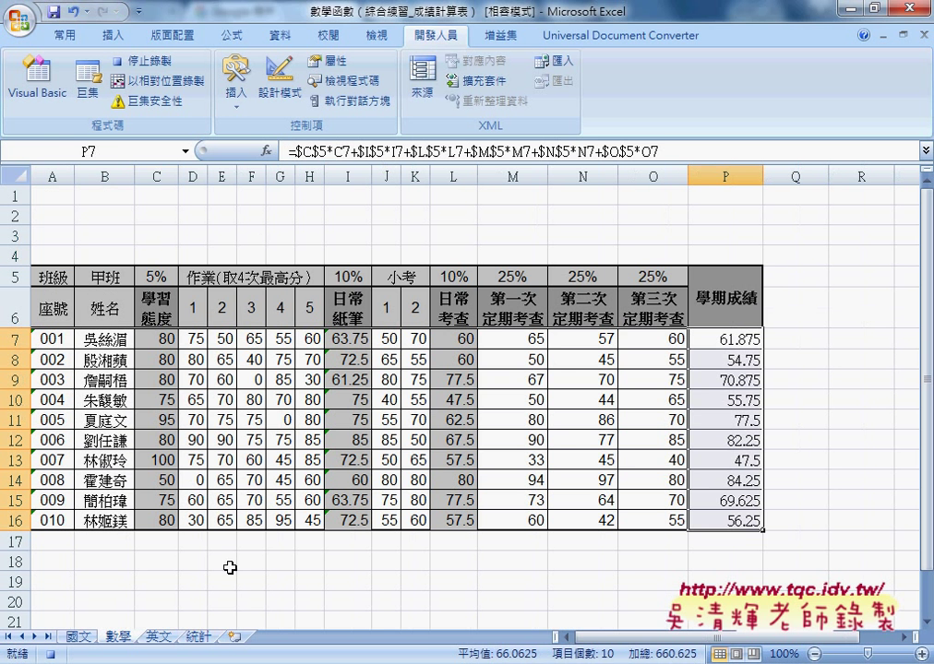
{"action": "left_click_drag", "start_coordinate": [690, 326], "coordinate": [715, 526]}
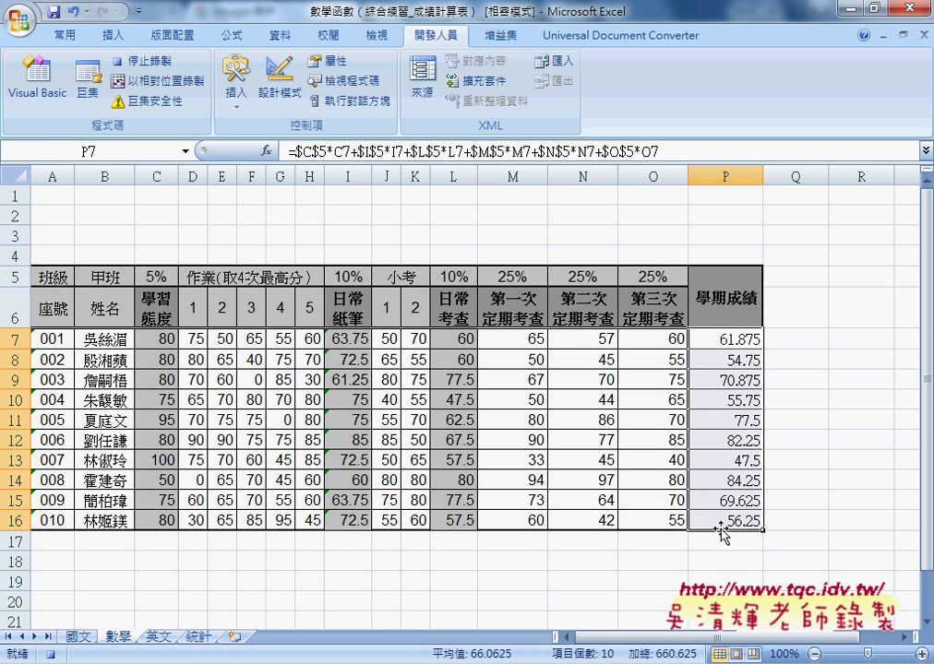
{"action": "key", "text": "ctrl+c"}
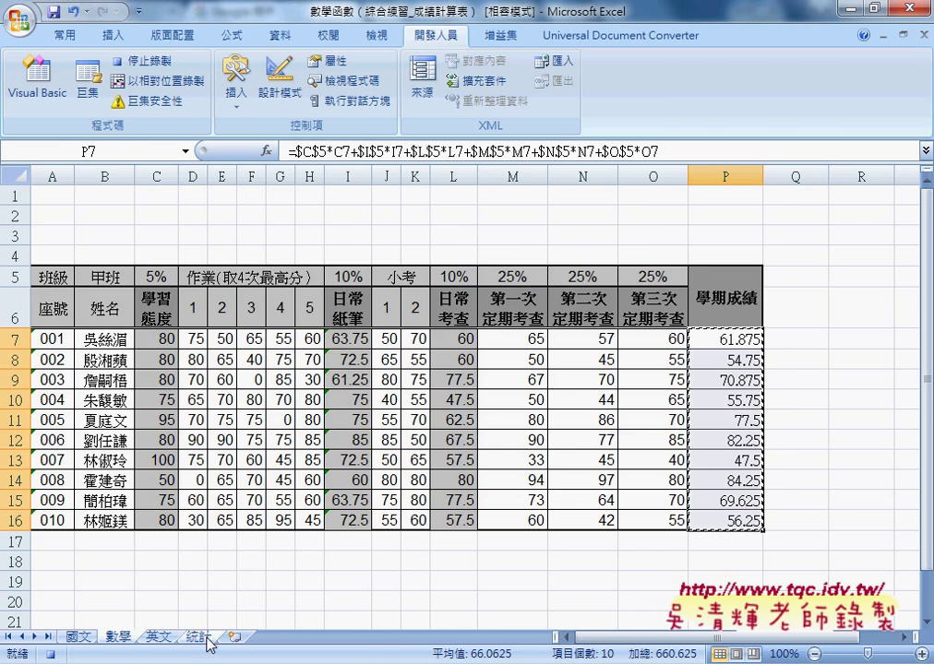
{"action": "left_click", "coordinate": [197, 637]}
{"action": "left_click", "coordinate": [245, 237]}
{"action": "right_click", "coordinate": [245, 237]}
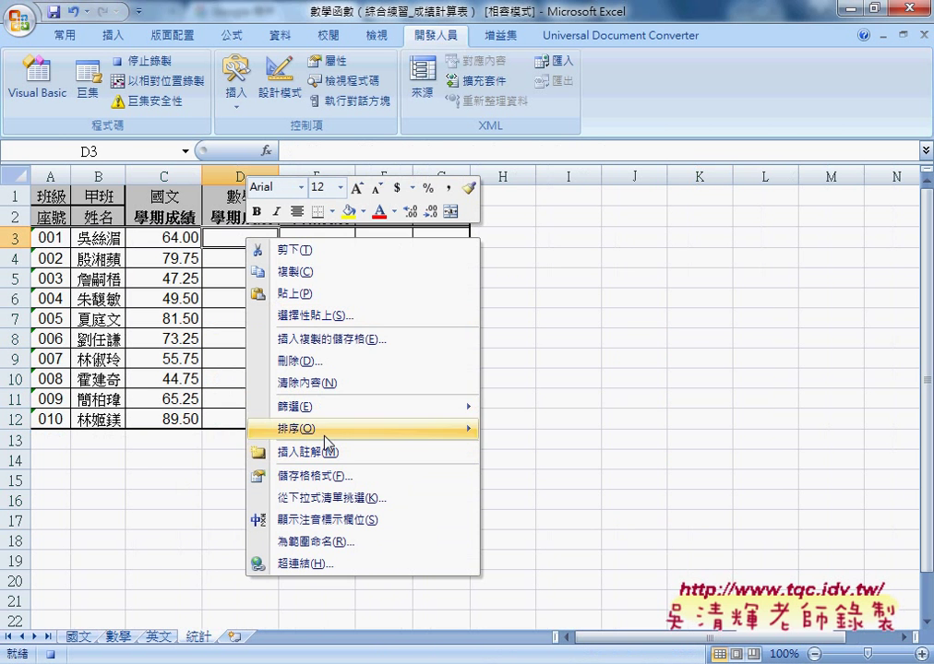
{"action": "left_click", "coordinate": [318, 316]}
{"action": "left_click", "coordinate": [208, 430]}
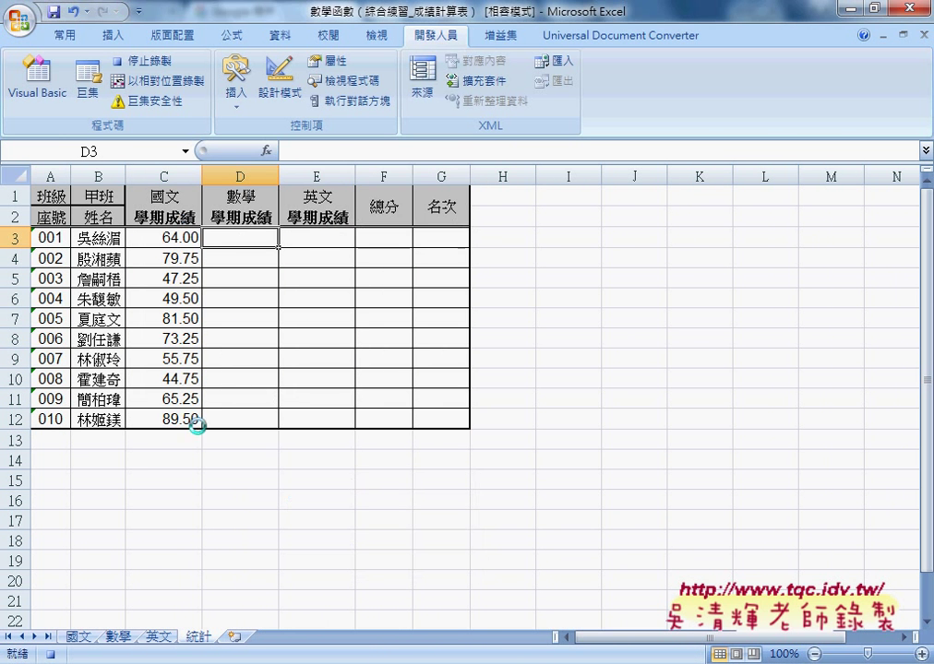
Paste the 英文 sheet's P7:P16 scores as links into 統計 column E from E3.
{"action": "left_click", "coordinate": [158, 636]}
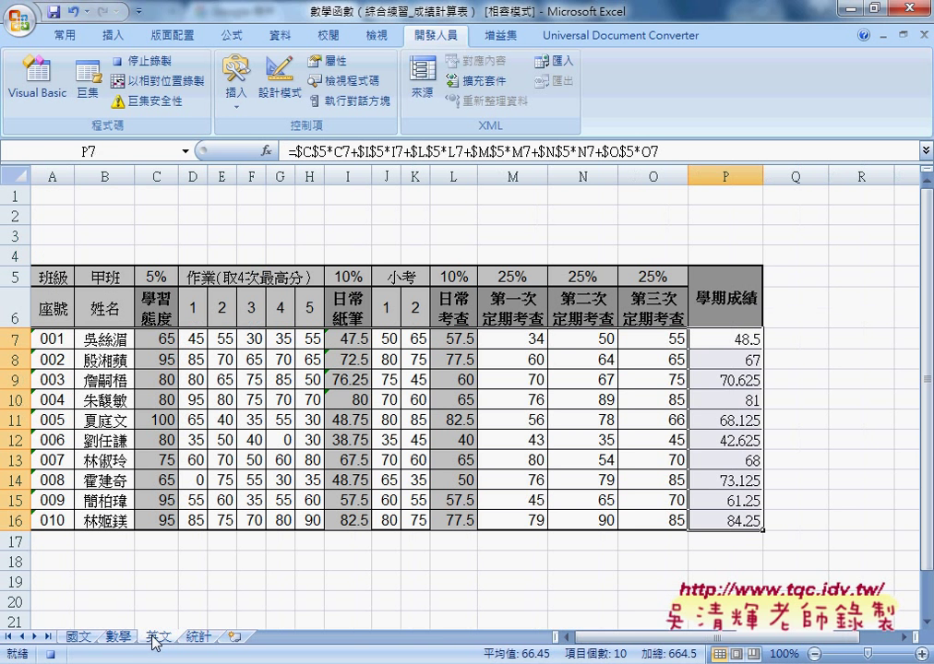
{"action": "left_click_drag", "start_coordinate": [724, 338], "coordinate": [726, 523]}
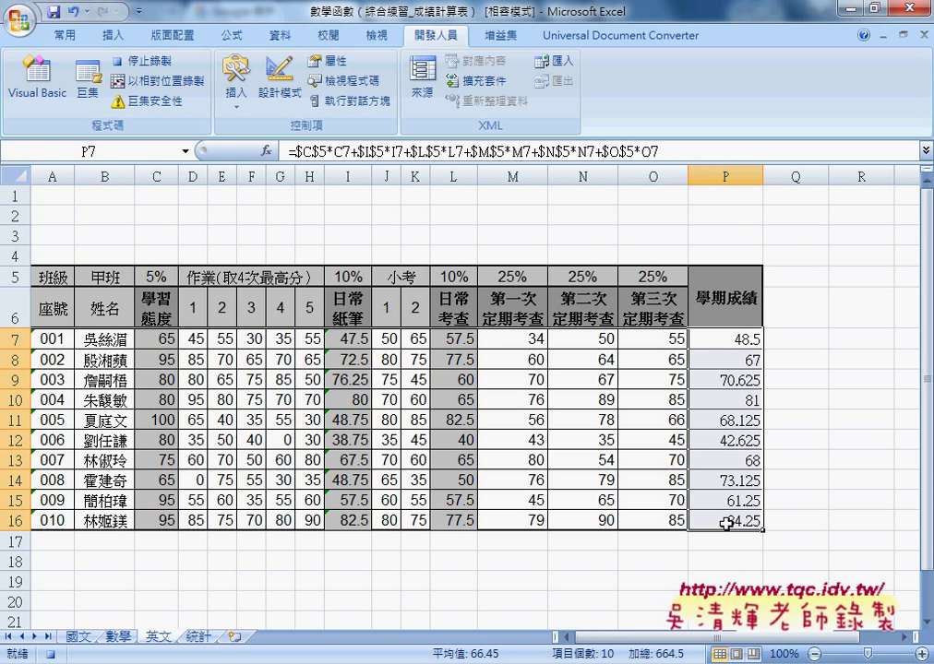
{"action": "key", "text": "ctrl+c"}
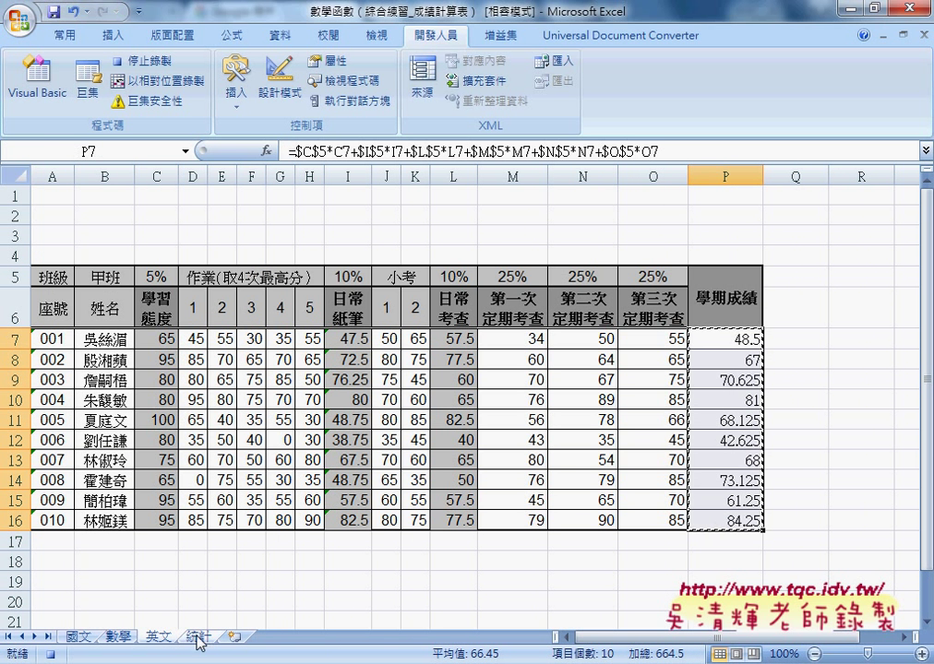
{"action": "left_click", "coordinate": [197, 636]}
{"action": "left_click", "coordinate": [317, 239]}
{"action": "right_click", "coordinate": [318, 240]}
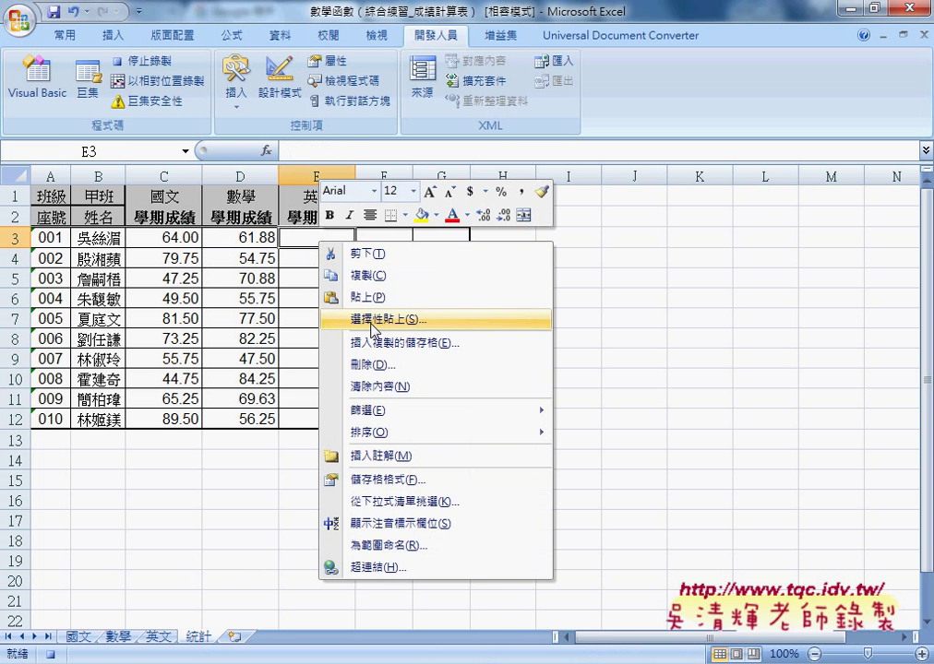
{"action": "left_click", "coordinate": [371, 319]}
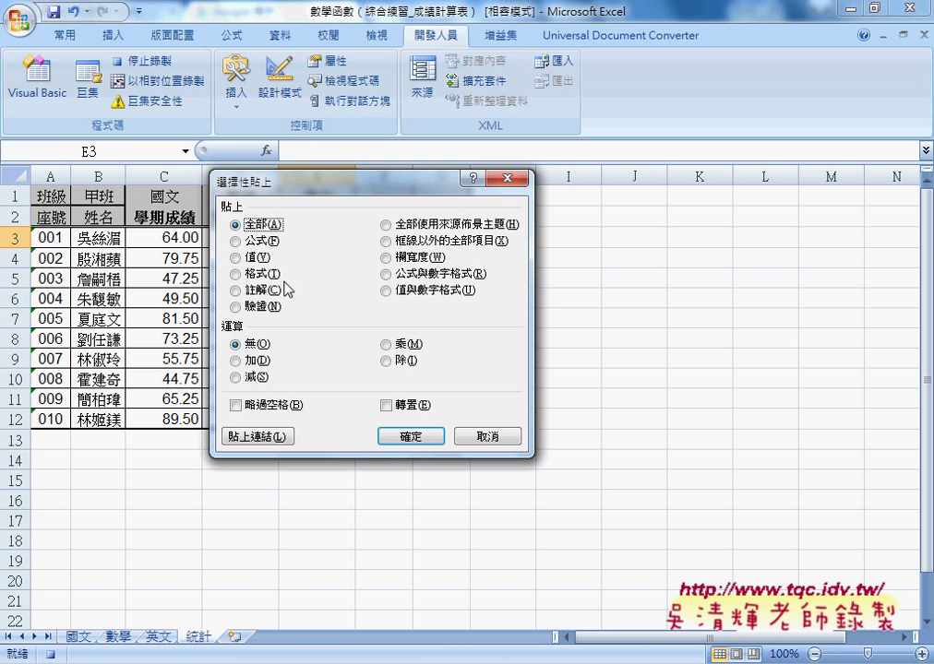
{"action": "left_click", "coordinate": [267, 440]}
AutoSum C3:E3 into F3 for a 總分 of 174.38.
{"action": "left_click", "coordinate": [397, 237]}
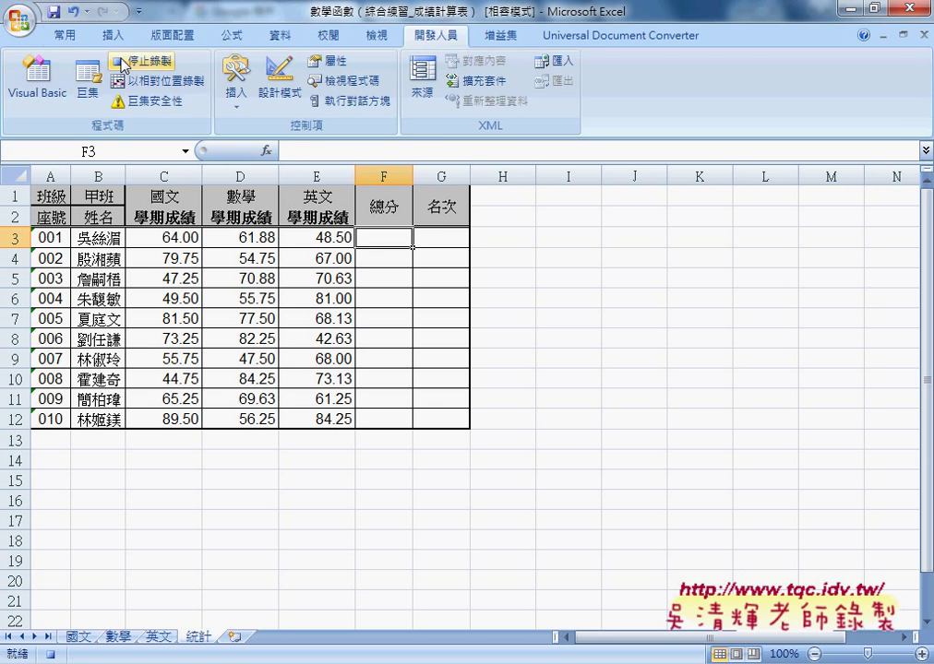
{"action": "left_click", "coordinate": [65, 37]}
{"action": "left_click", "coordinate": [801, 64]}
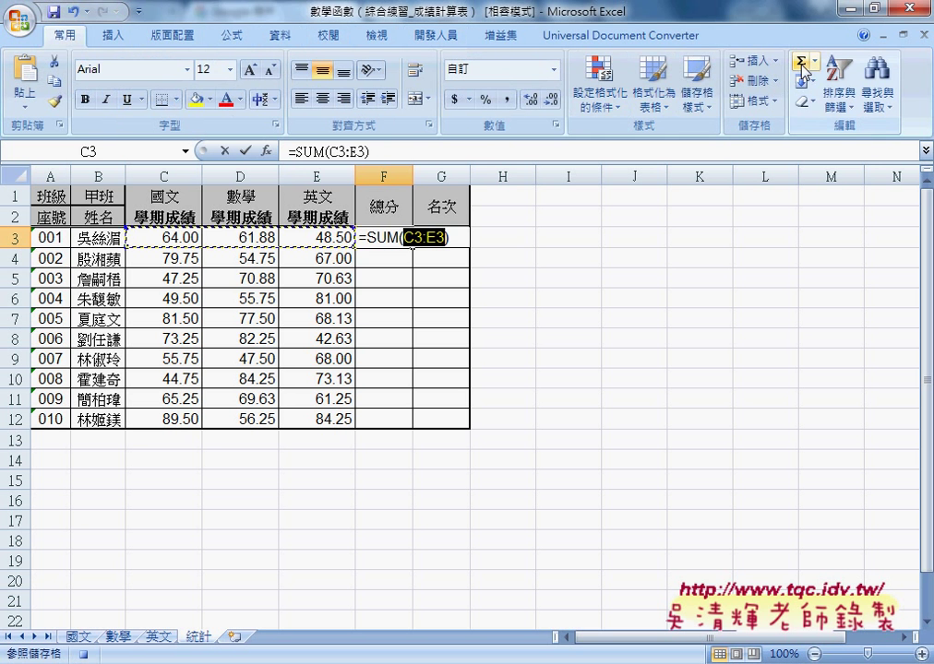
{"action": "left_click", "coordinate": [245, 151]}
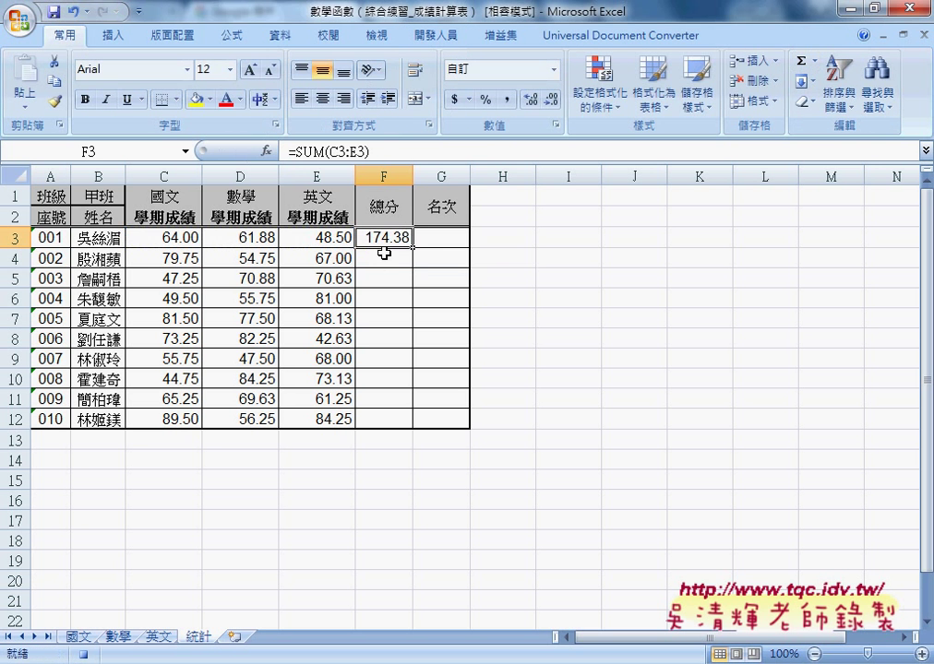
Fill 總分 down to F12 and choose RANK from the 統計 function category for G3.
{"action": "left_click_drag", "start_coordinate": [413, 251], "coordinate": [415, 432]}
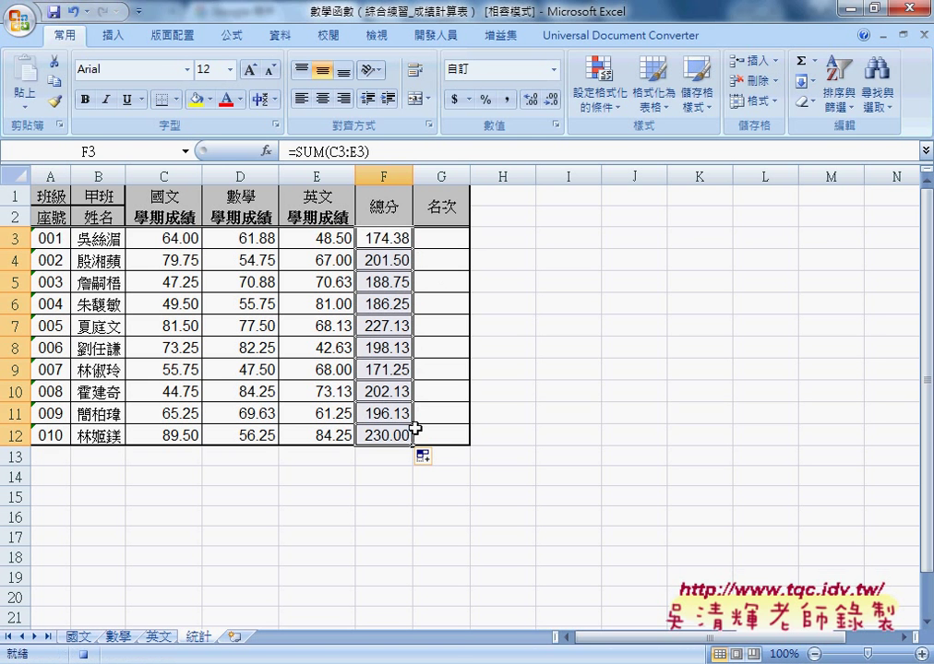
{"action": "left_click", "coordinate": [445, 252]}
{"action": "left_click", "coordinate": [267, 151]}
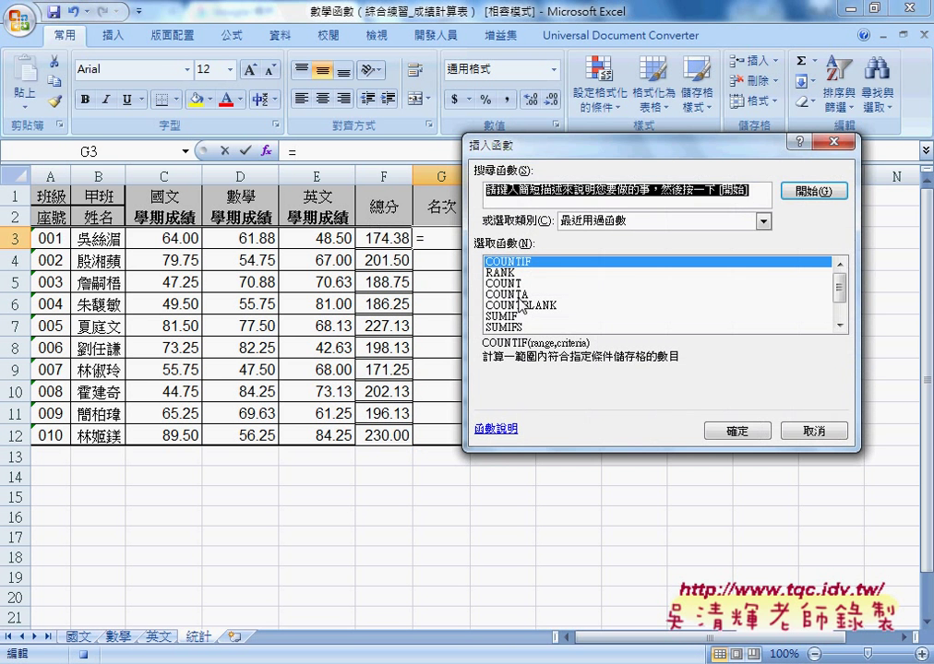
{"action": "left_click", "coordinate": [609, 221]}
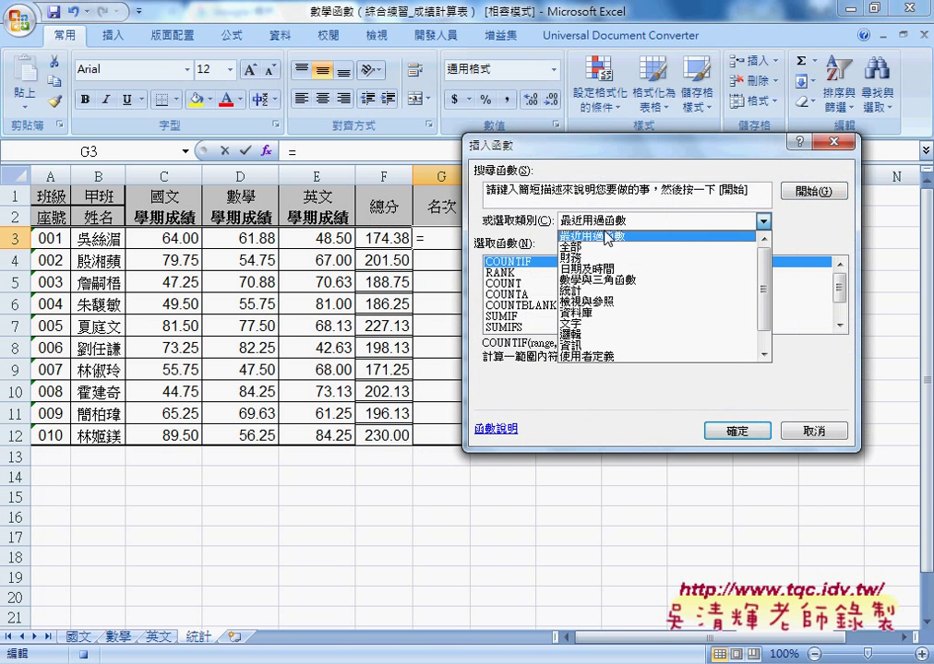
{"action": "left_click", "coordinate": [608, 292]}
{"action": "left_click_drag", "start_coordinate": [841, 271], "coordinate": [842, 313]}
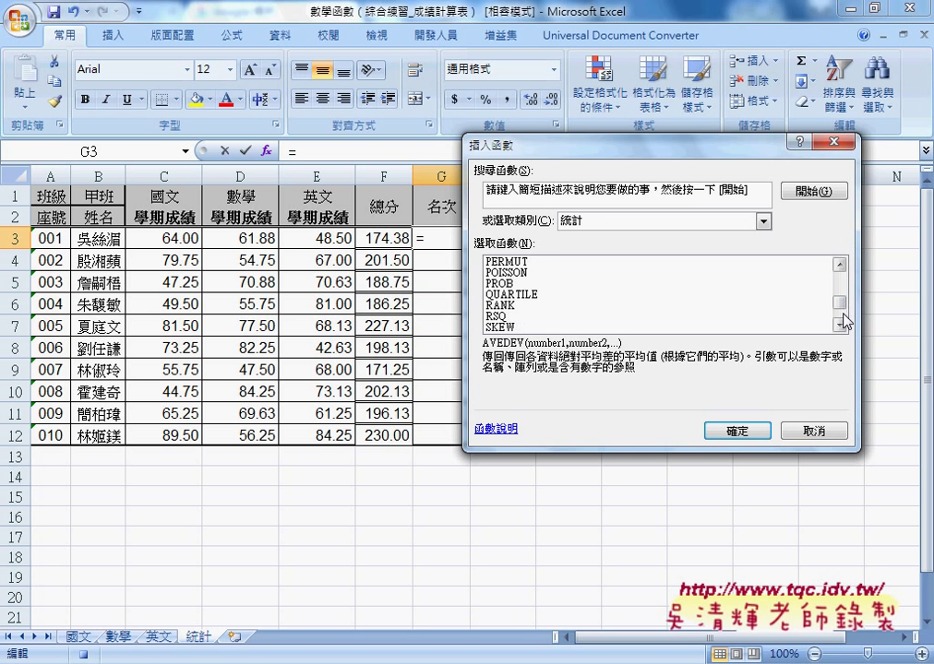
{"action": "left_click", "coordinate": [513, 305]}
Rank students in G3:G12 with =RANK(F3,$F$3:$F$12), filled down from G3.
{"action": "left_click", "coordinate": [737, 430]}
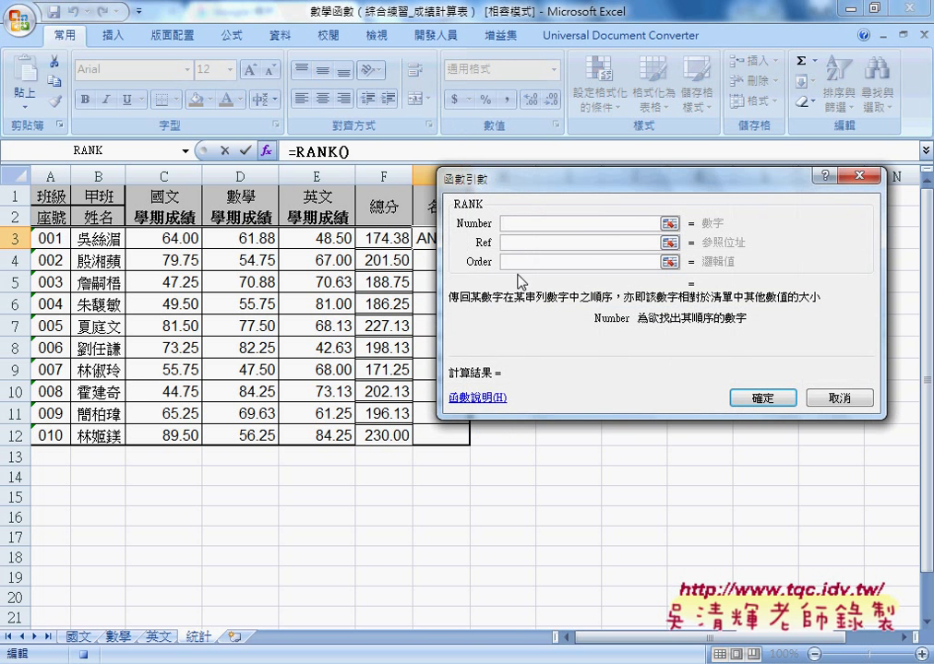
{"action": "left_click", "coordinate": [388, 239]}
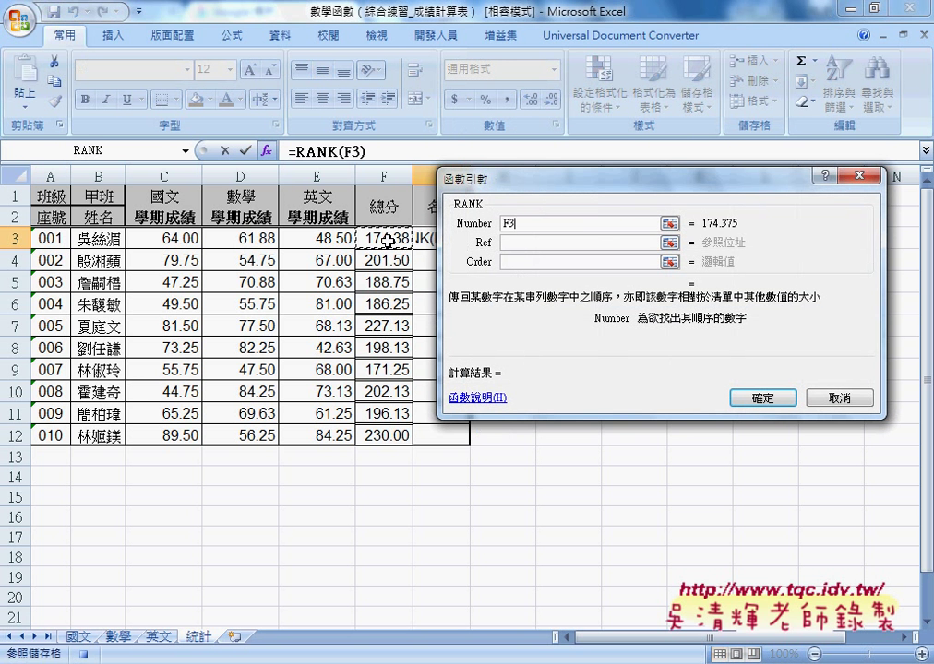
{"action": "left_click", "coordinate": [518, 243]}
{"action": "left_click_drag", "start_coordinate": [389, 238], "coordinate": [392, 433]}
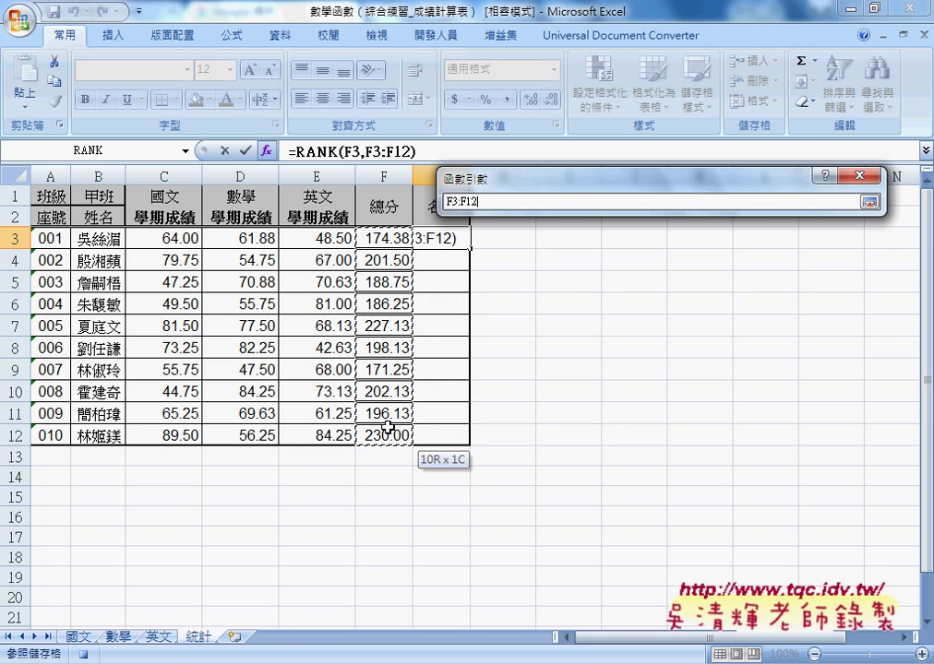
{"action": "left_click", "coordinate": [496, 242]}
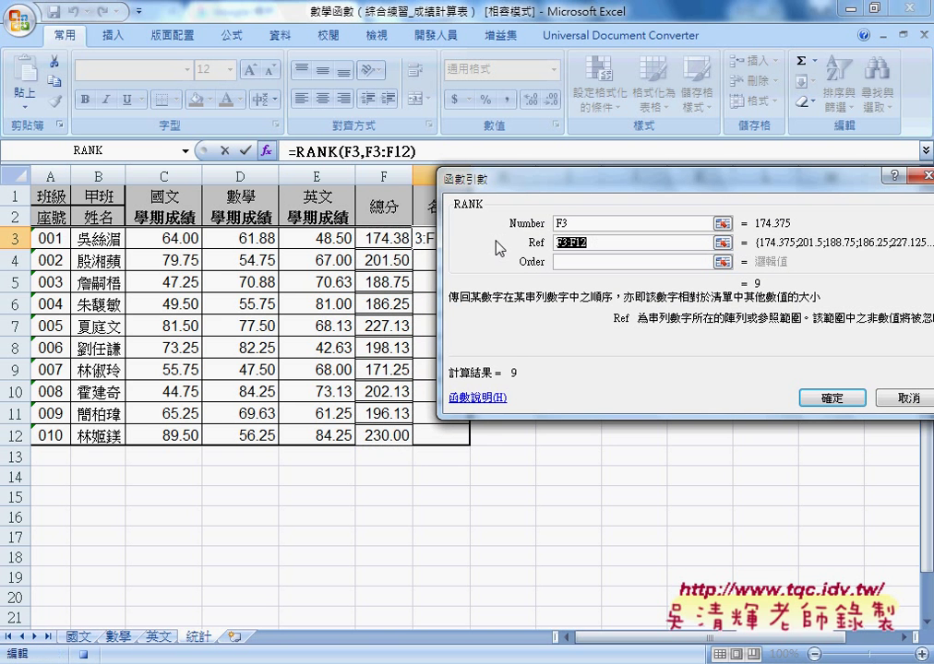
{"action": "key", "text": "F4"}
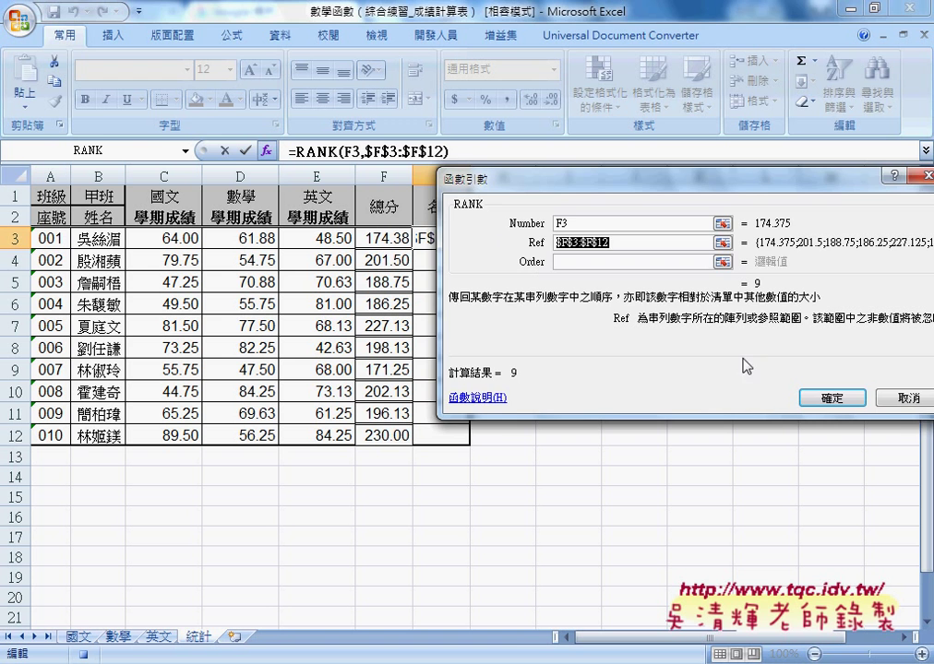
{"action": "left_click", "coordinate": [831, 398]}
{"action": "left_click_drag", "start_coordinate": [470, 248], "coordinate": [473, 445]}
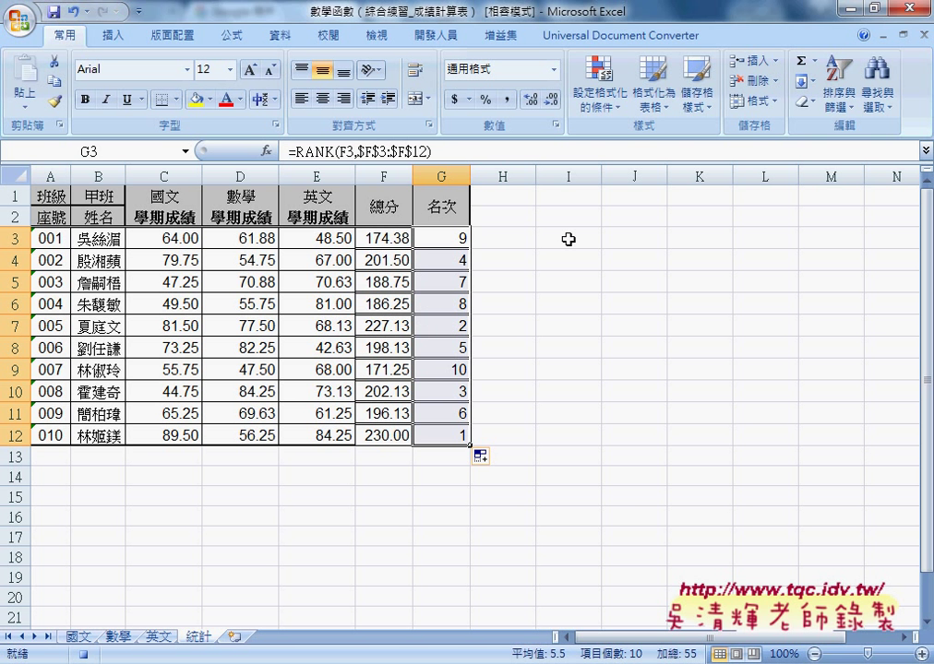
Select I3 and stop the Macro2 recording from the 開發人員 tab.
{"action": "left_click", "coordinate": [568, 239]}
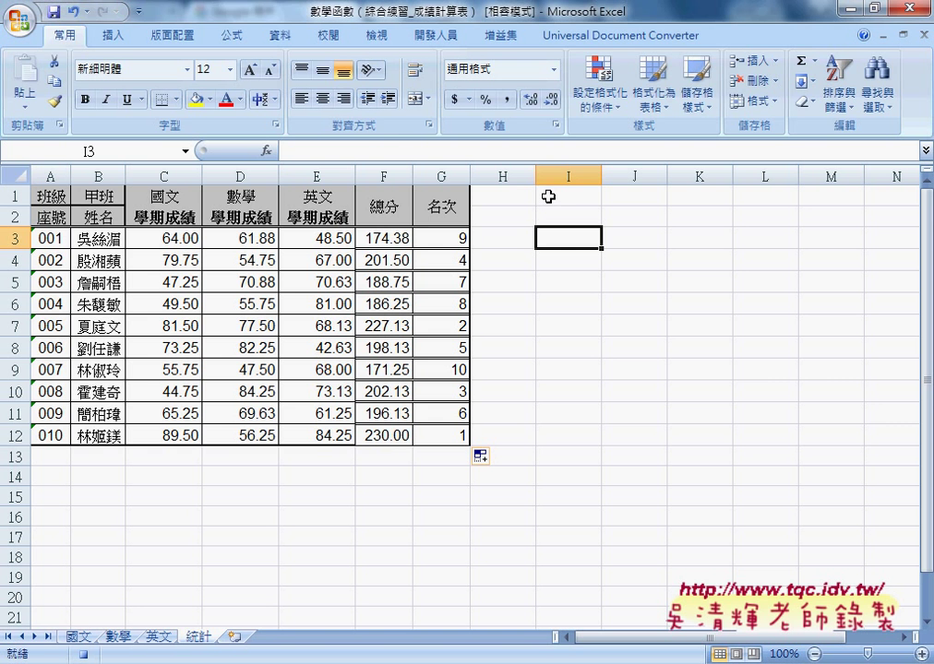
{"action": "left_click", "coordinate": [438, 37]}
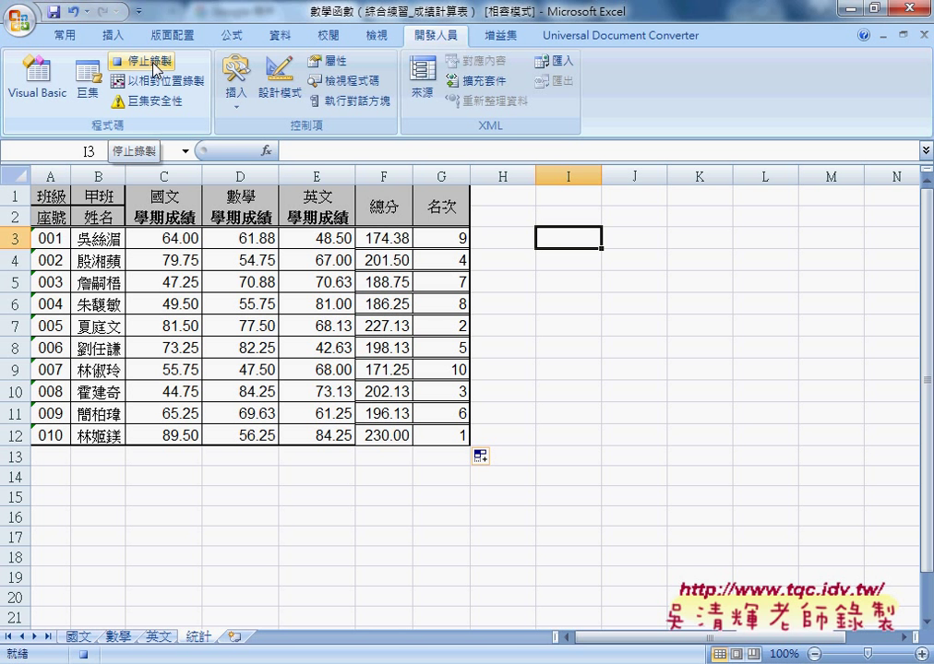
{"action": "left_click", "coordinate": [156, 70]}
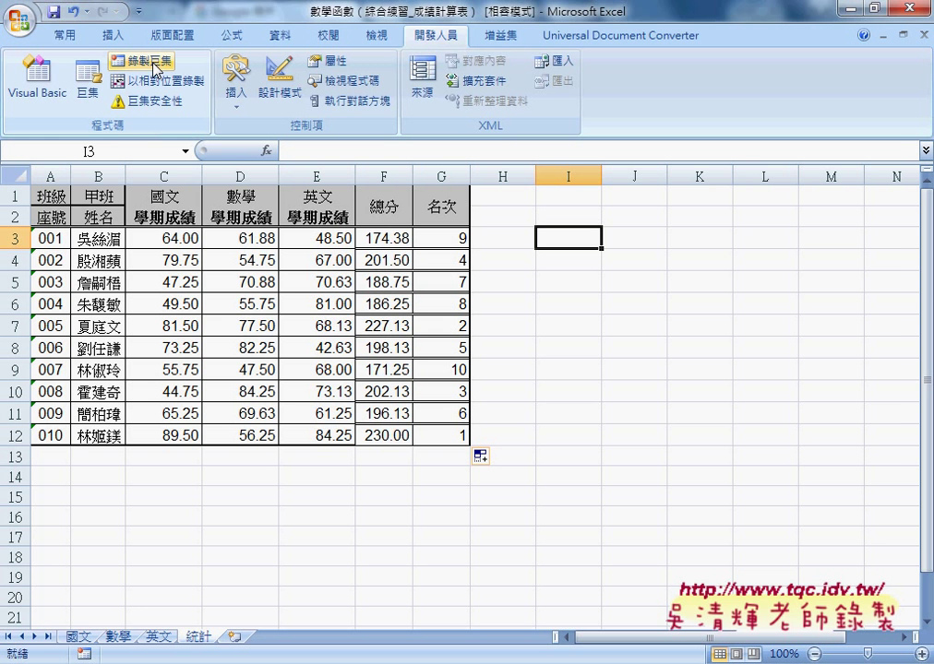
Pick Macro2 in the 巨集 list and open it for editing (編輯).
{"action": "left_click", "coordinate": [90, 92]}
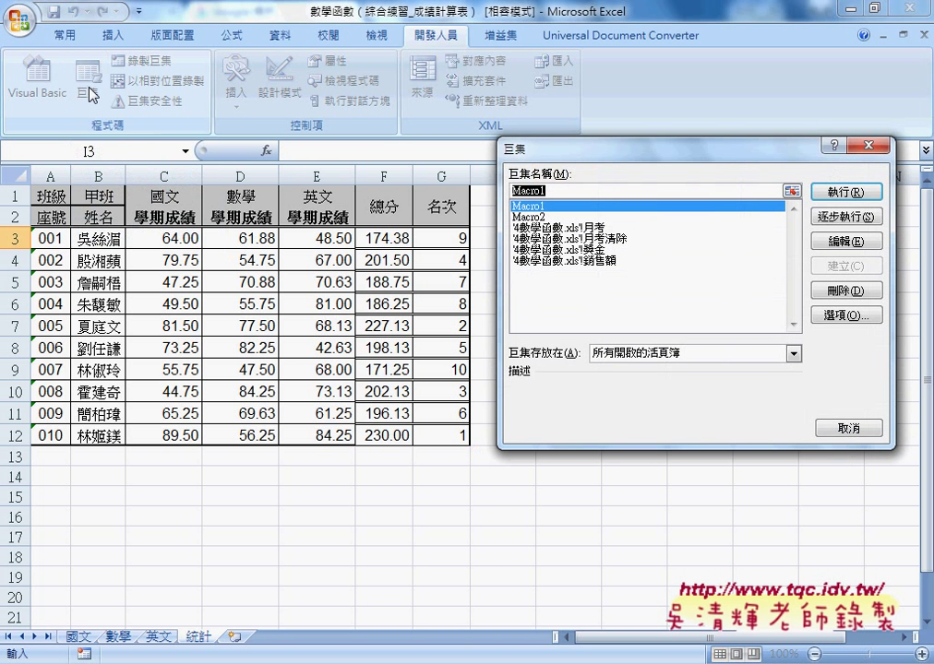
{"action": "left_click", "coordinate": [543, 218]}
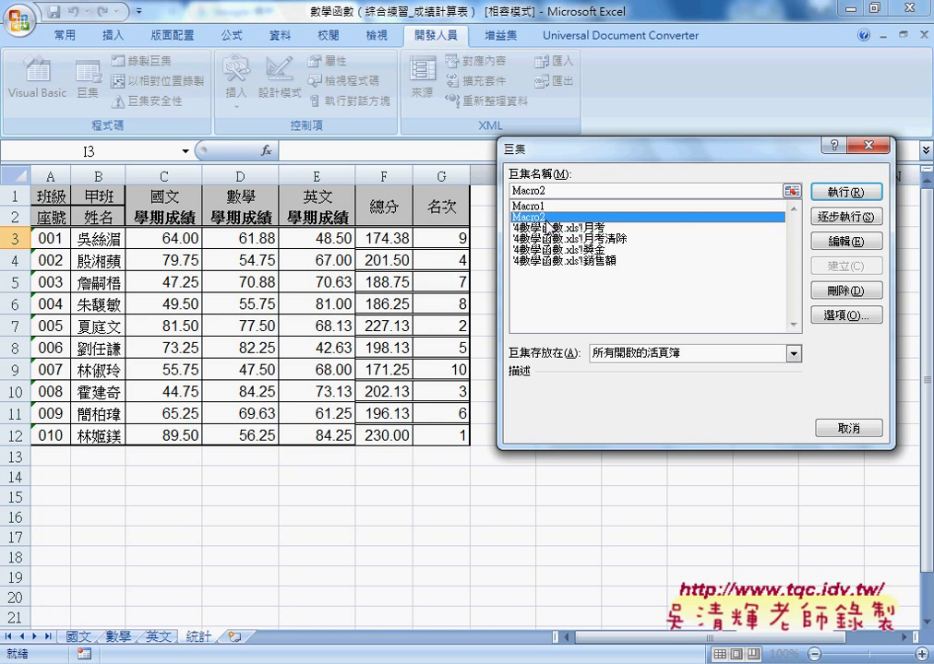
{"action": "left_click", "coordinate": [864, 145]}
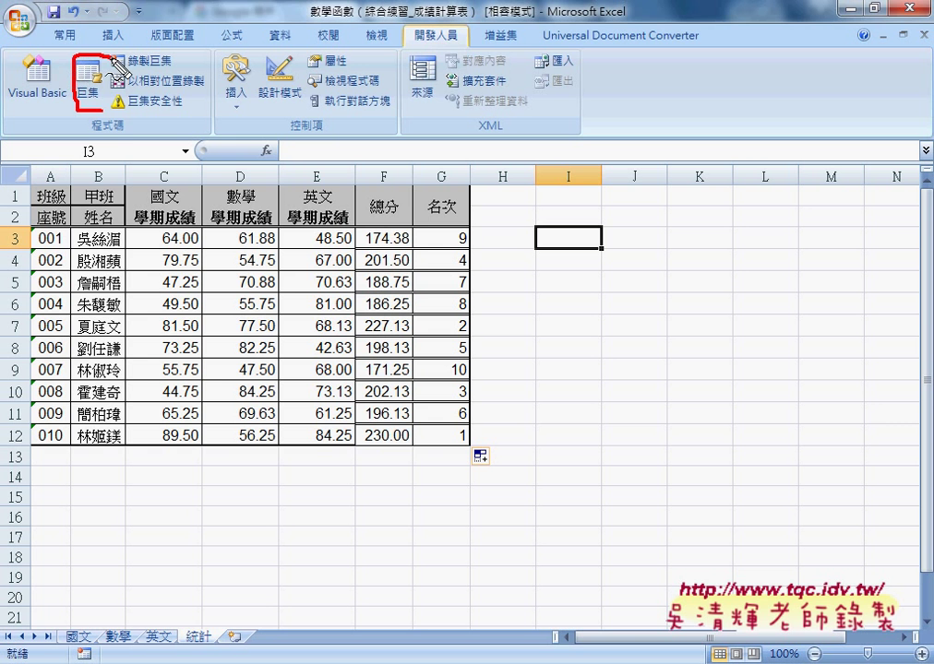
{"action": "left_click_drag", "start_coordinate": [238, 145], "coordinate": [116, 92]}
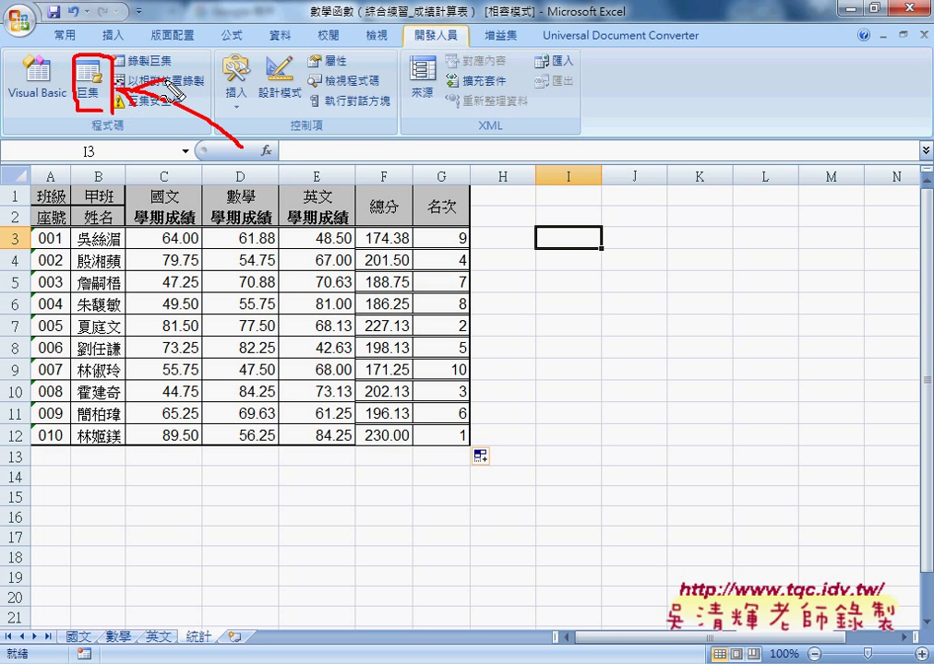
{"action": "left_click", "coordinate": [92, 92]}
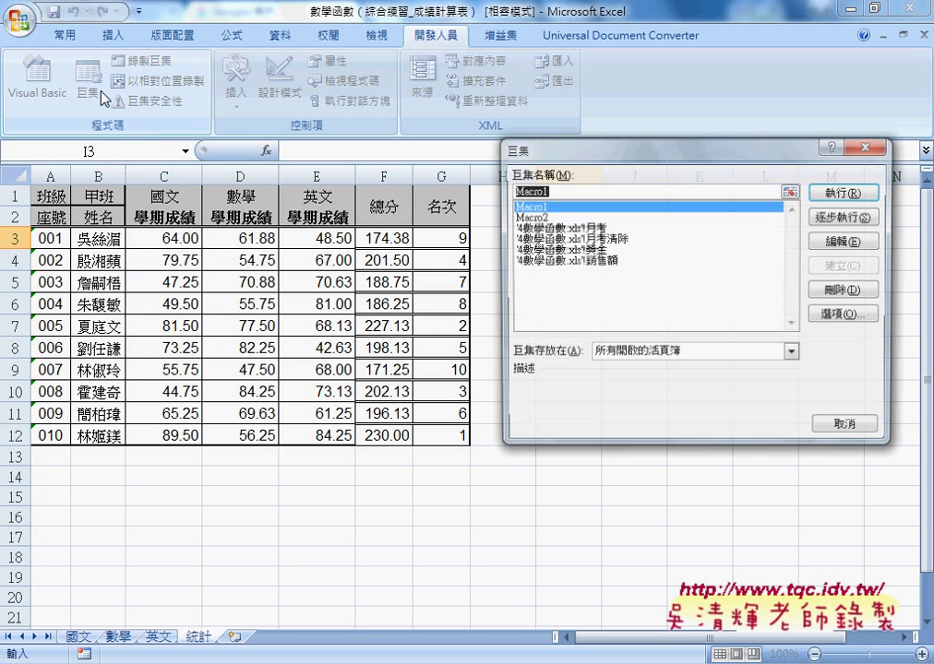
{"action": "left_click", "coordinate": [637, 217]}
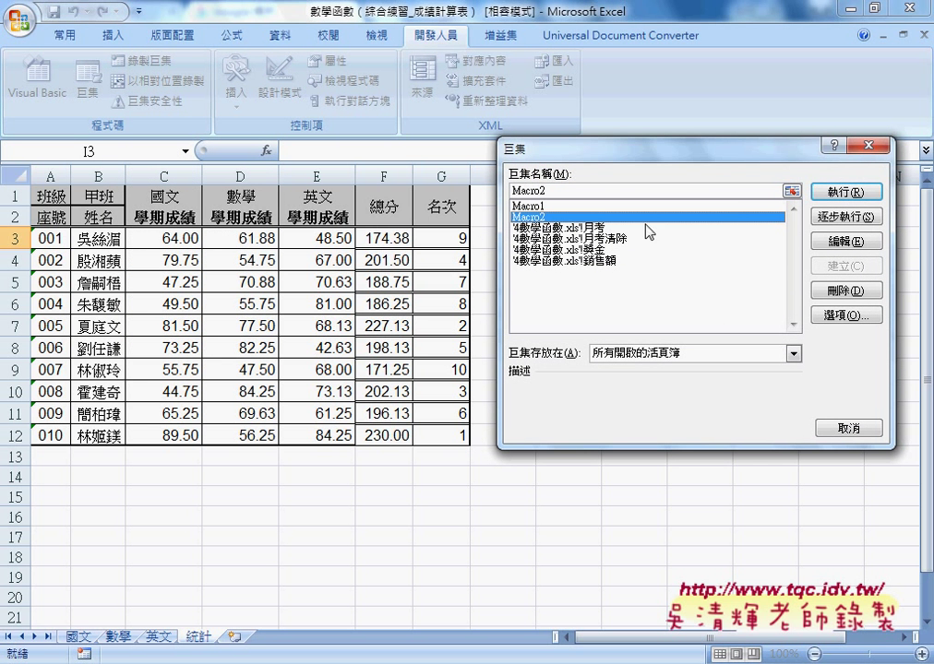
{"action": "left_click", "coordinate": [835, 242]}
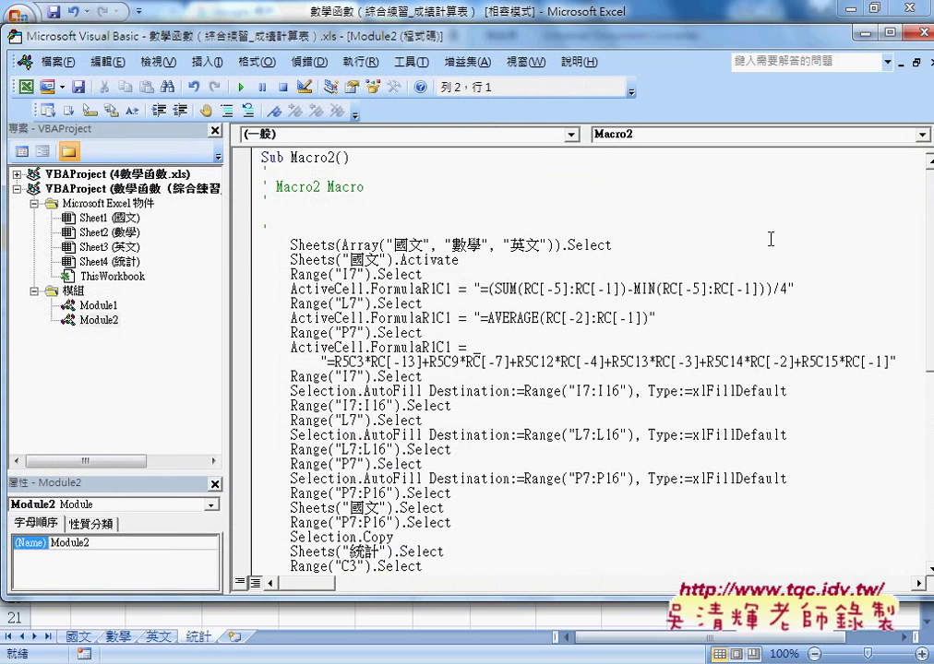
Widen the code pane and scroll through Macro2's recorded code in Module2.
{"action": "left_click_drag", "start_coordinate": [233, 249], "coordinate": [189, 245]}
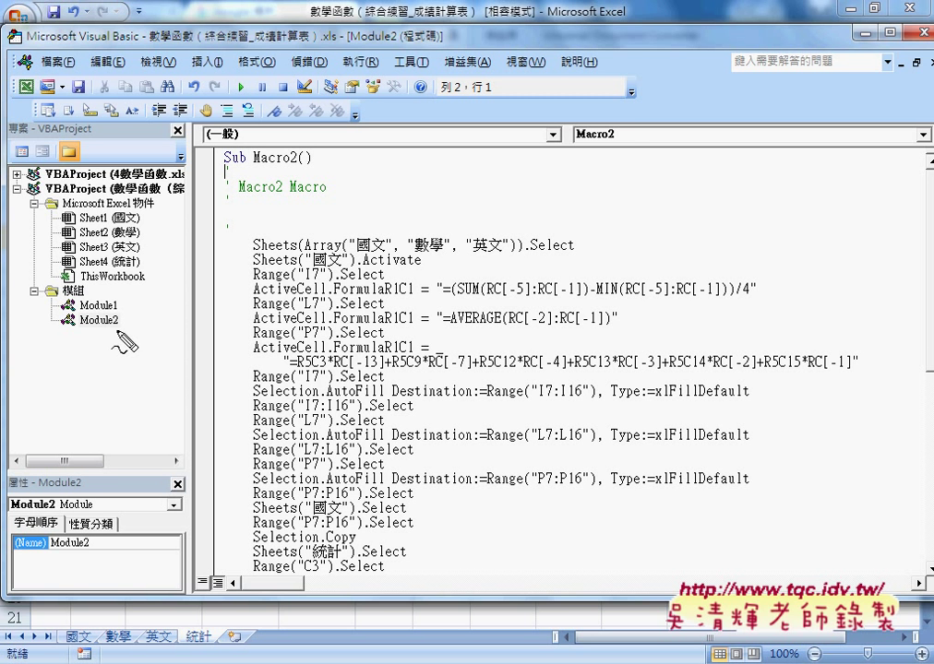
{"action": "left_click_drag", "start_coordinate": [117, 326], "coordinate": [51, 323]}
{"action": "left_click_drag", "start_coordinate": [82, 319], "coordinate": [120, 322]}
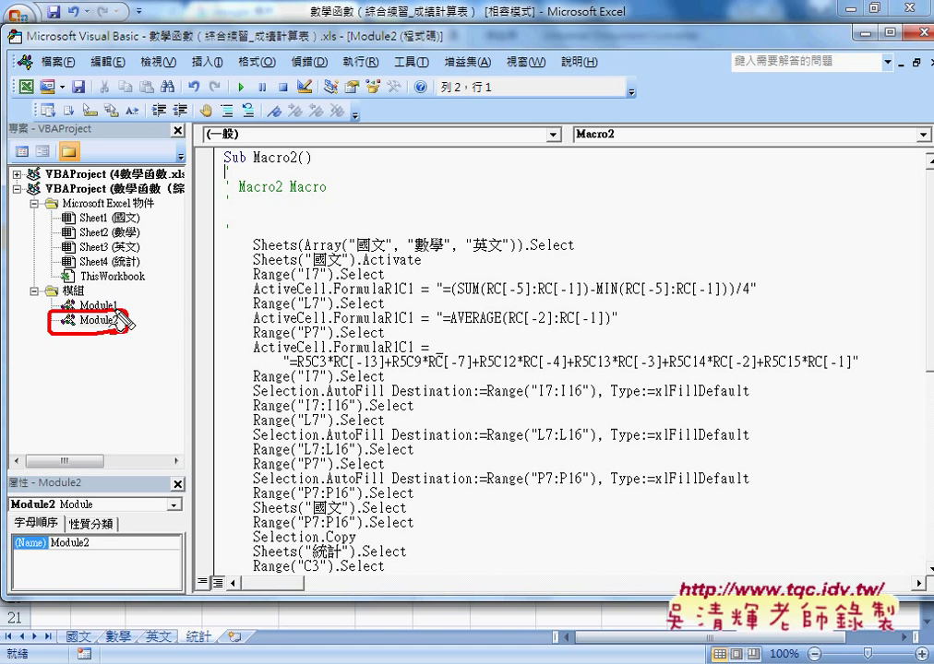
{"action": "left_click_drag", "start_coordinate": [179, 398], "coordinate": [127, 330]}
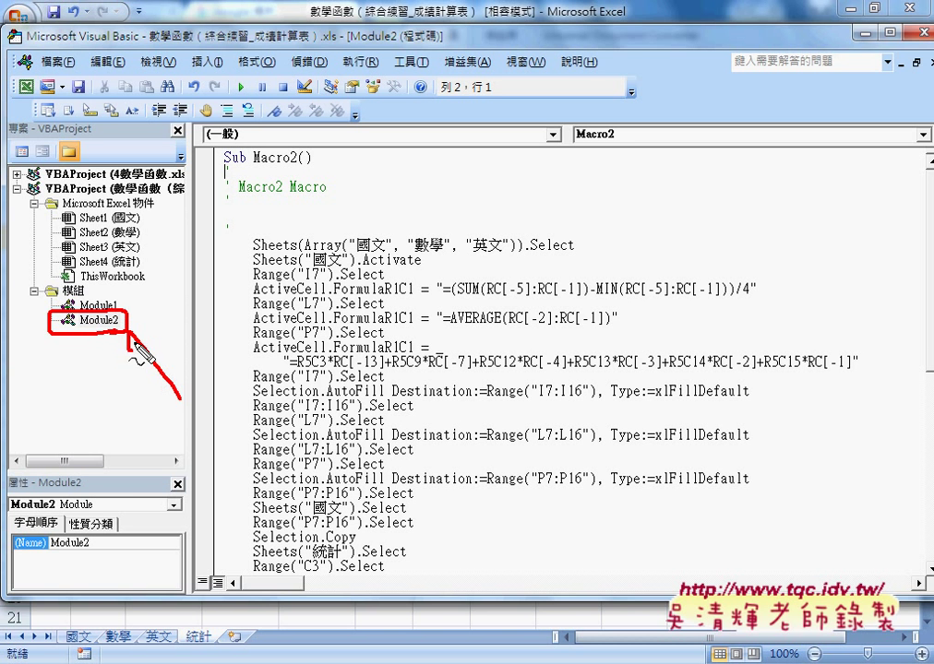
{"action": "mouse_move", "coordinate": [136, 247]}
{"action": "left_mouse_down"}
{"action": "mouse_move", "coordinate": [114, 307]}
{"action": "mouse_move", "coordinate": [103, 291]}
{"action": "left_mouse_up"}
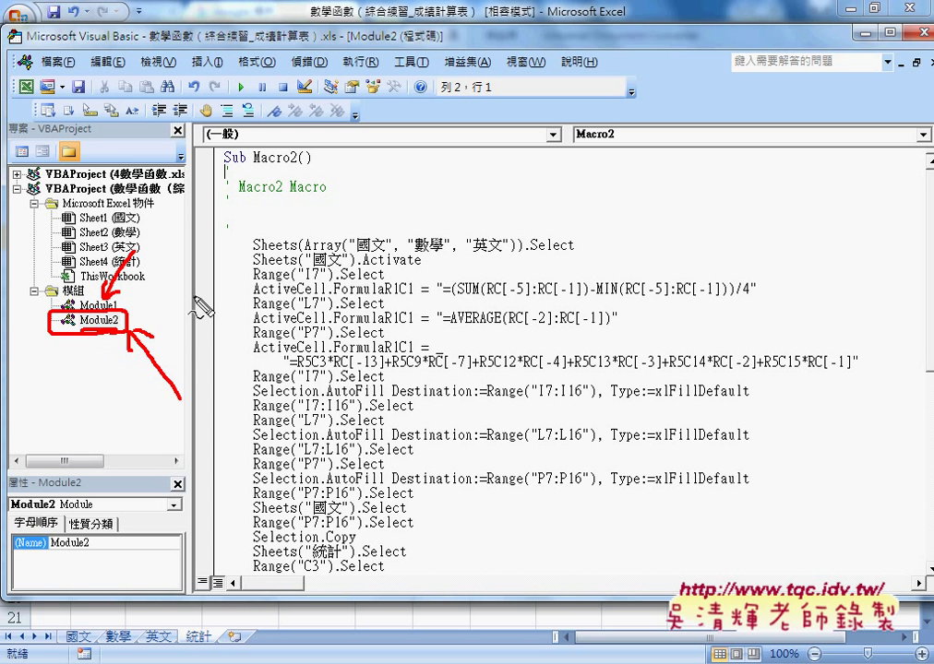
{"action": "key", "text": "Escape"}
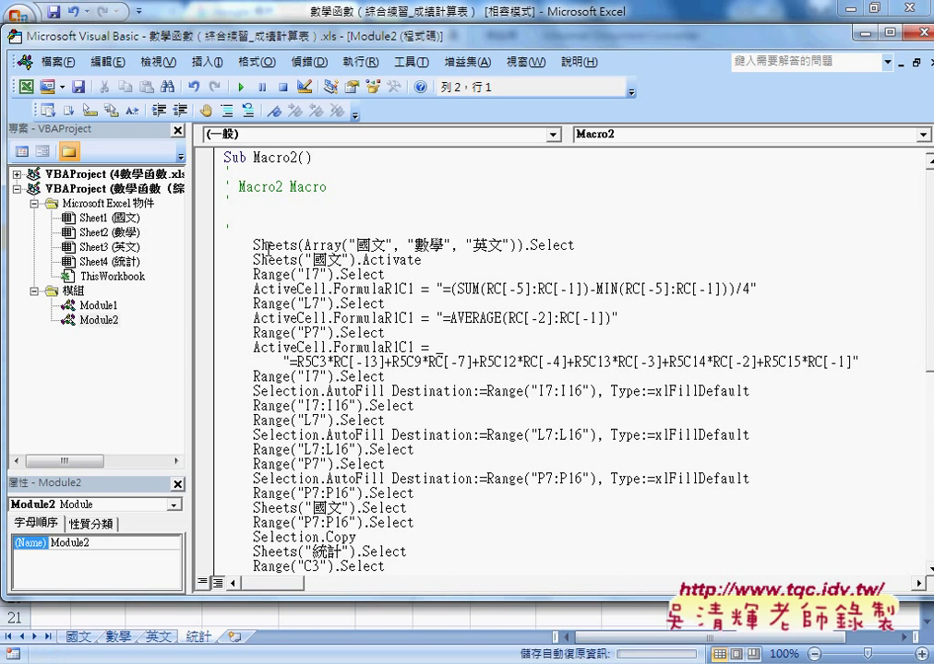
{"action": "scroll", "coordinate": [354, 245], "scroll_direction": "down", "scroll_amount": 2}
{"action": "scroll", "coordinate": [297, 245], "scroll_direction": "up", "scroll_amount": 2}
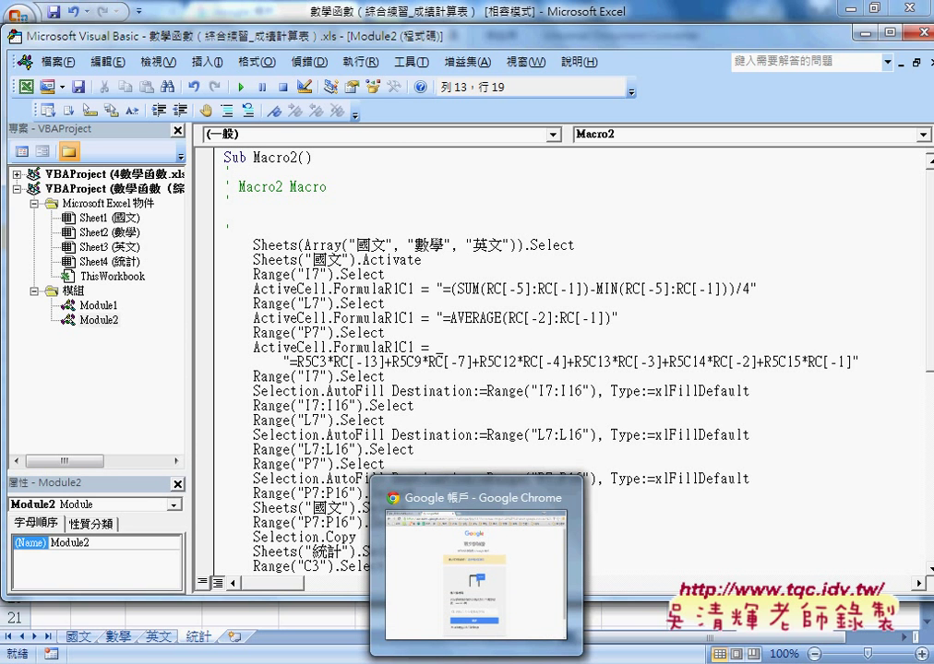
In Google Drive, browse 01_函數練習 > 04_數學函數 > 程式碼 and open index in Google Docs.
{"action": "left_click", "coordinate": [476, 574]}
{"action": "left_click", "coordinate": [92, 20]}
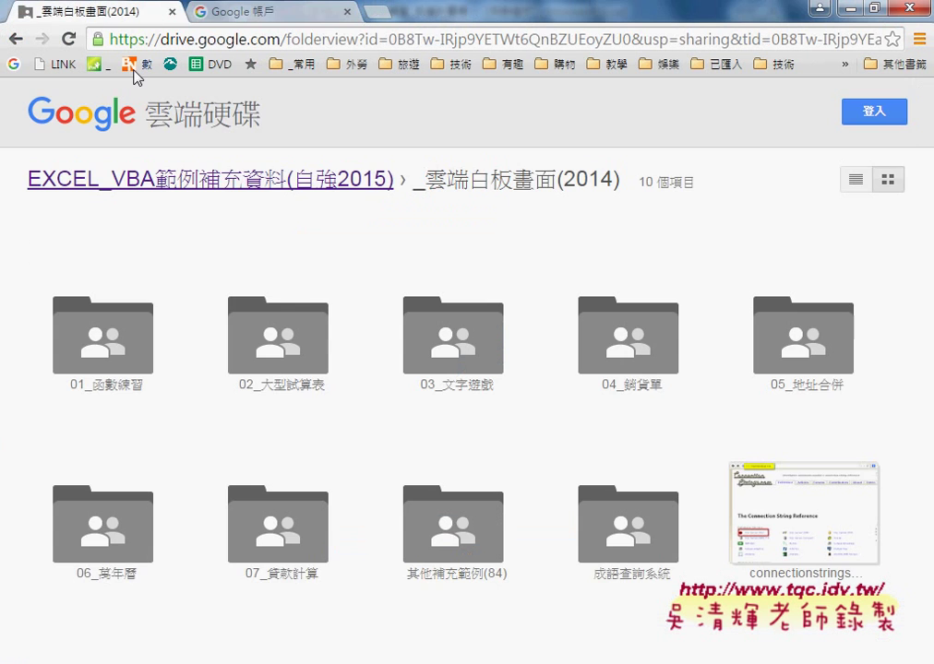
{"action": "left_click", "coordinate": [136, 375]}
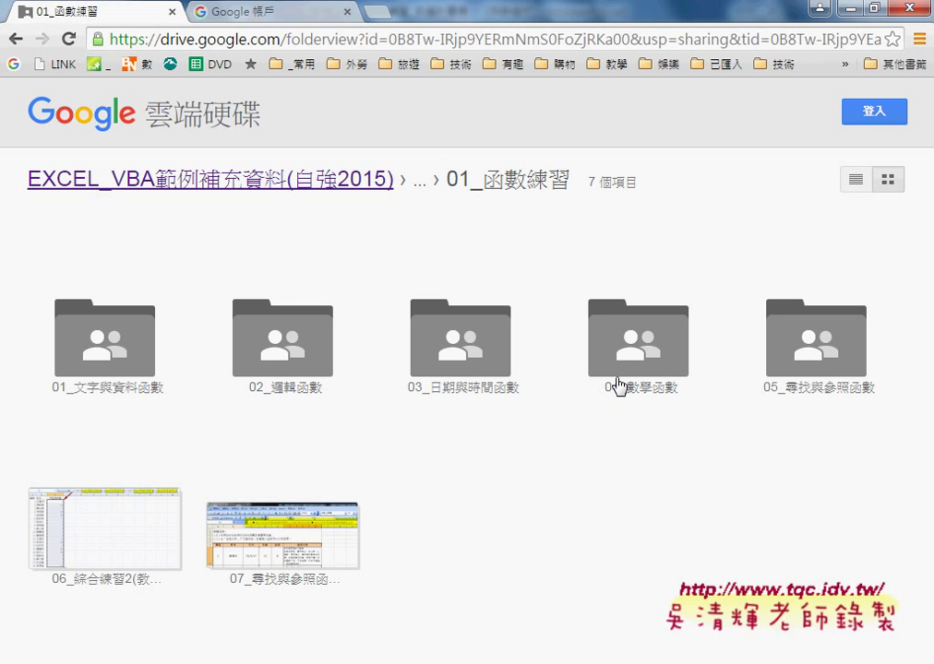
{"action": "left_click", "coordinate": [619, 386]}
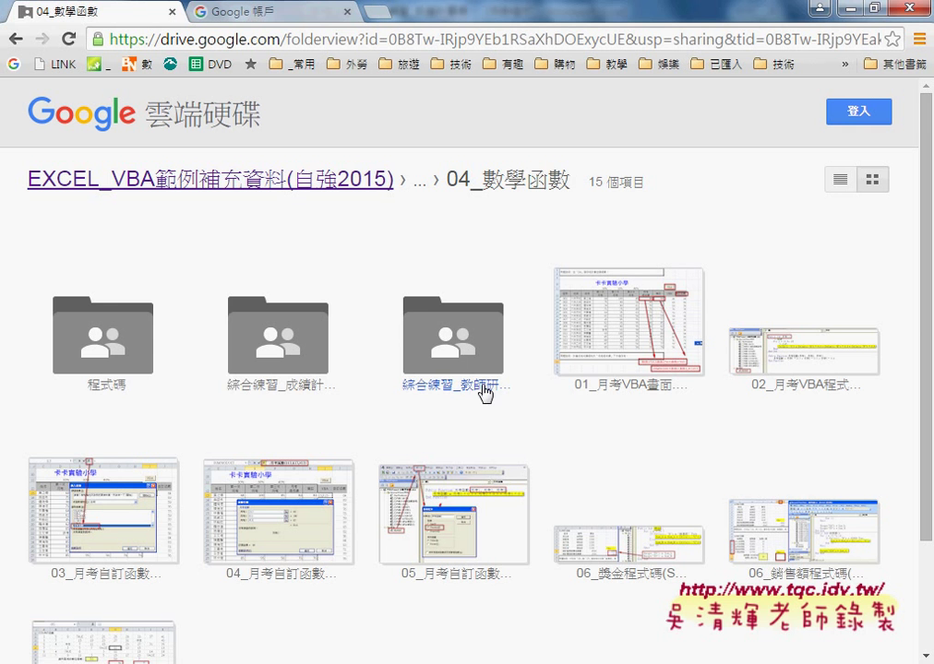
{"action": "left_click", "coordinate": [84, 343]}
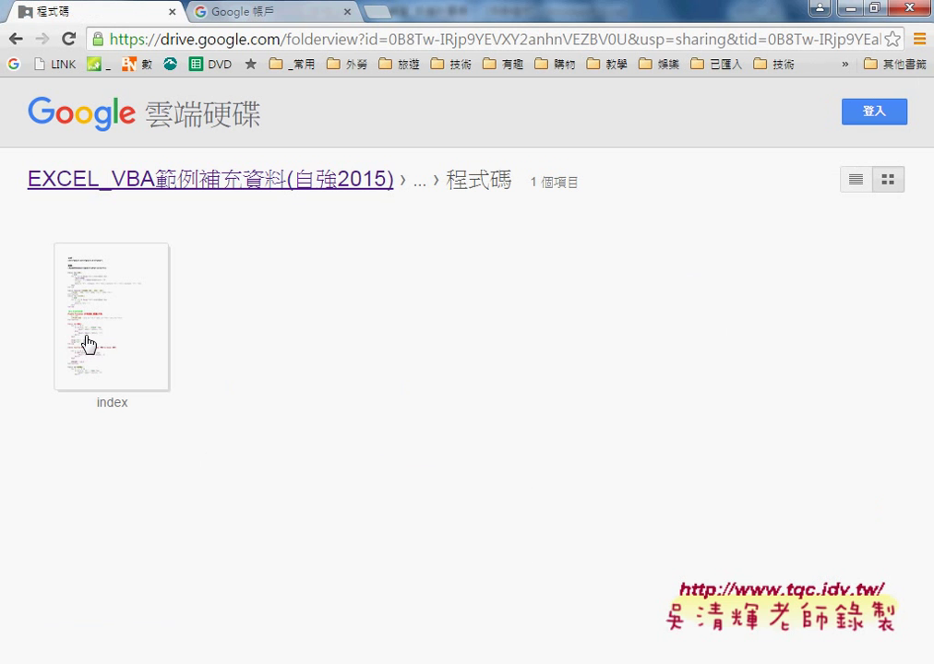
{"action": "left_click", "coordinate": [100, 353]}
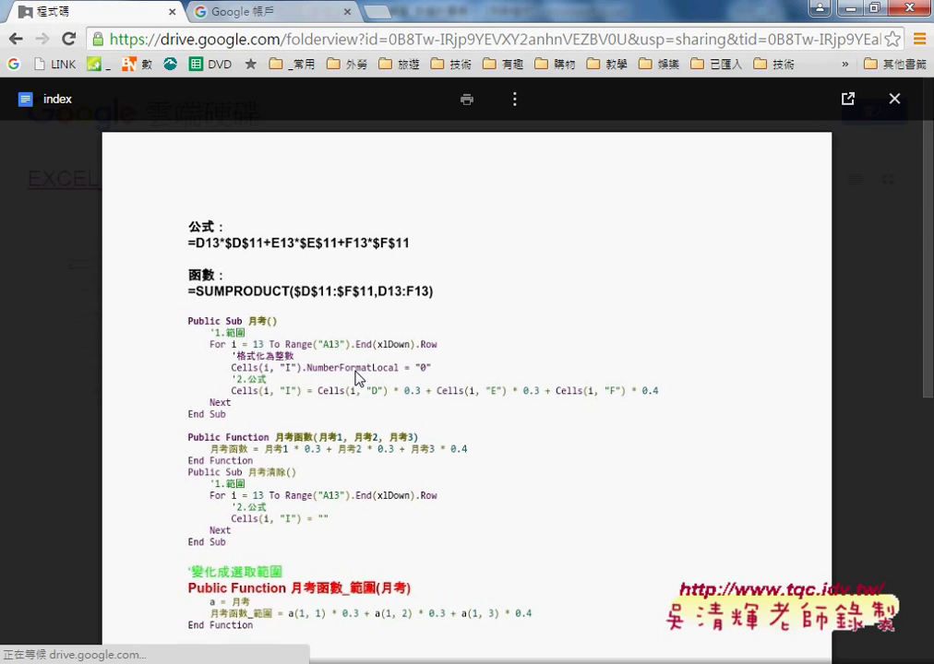
{"action": "left_click", "coordinate": [847, 98]}
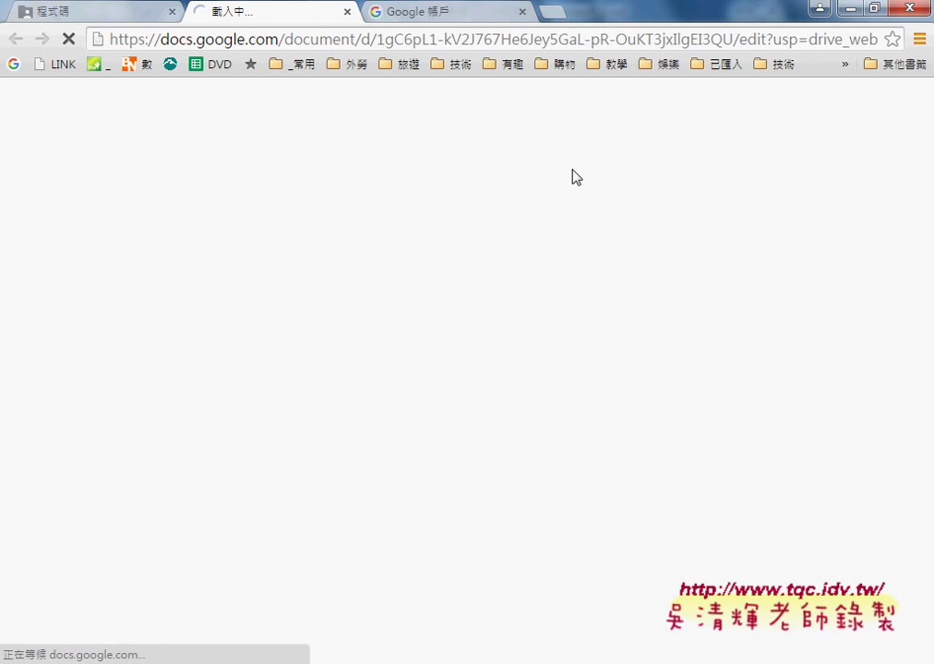